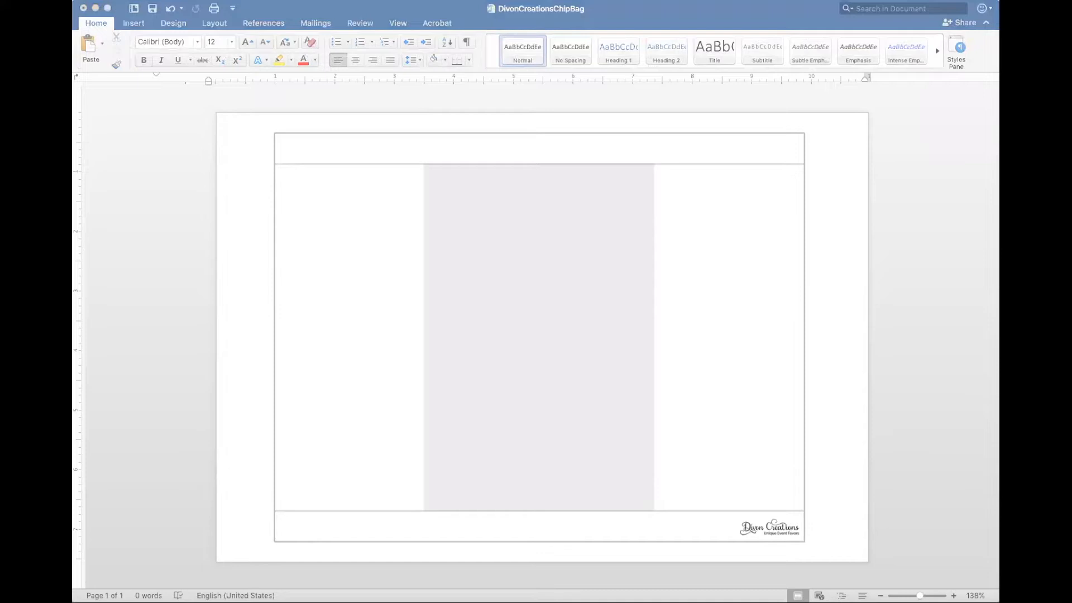
Insert the pink heart paper picture into the chip bag template document
{"action": "left_click", "coordinate": [134, 25]}
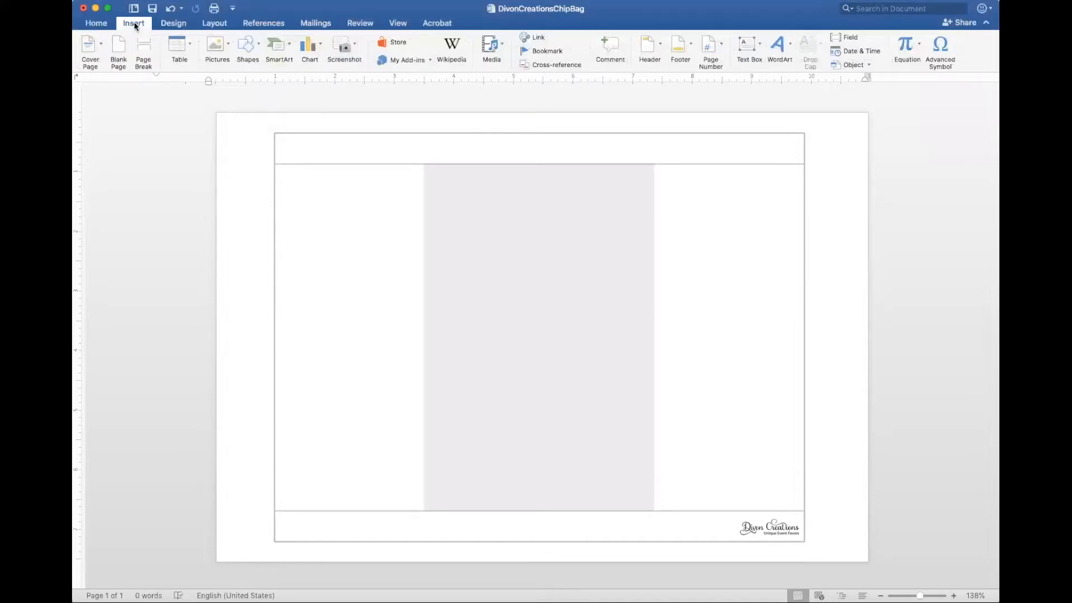
{"action": "left_click", "coordinate": [227, 52]}
{"action": "scroll", "coordinate": [431, 228], "scroll_direction": "down", "scroll_amount": 6}
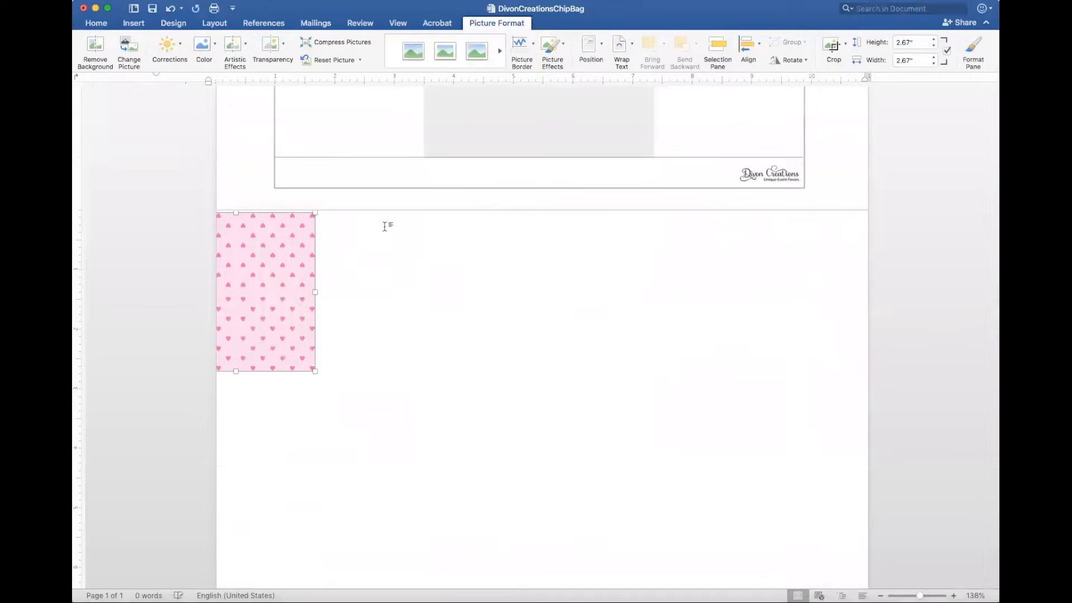
Set the heart picture's text wrapping to In Front of Text and align it with the template's left edge, just below the header band
{"action": "right_click", "coordinate": [283, 258]}
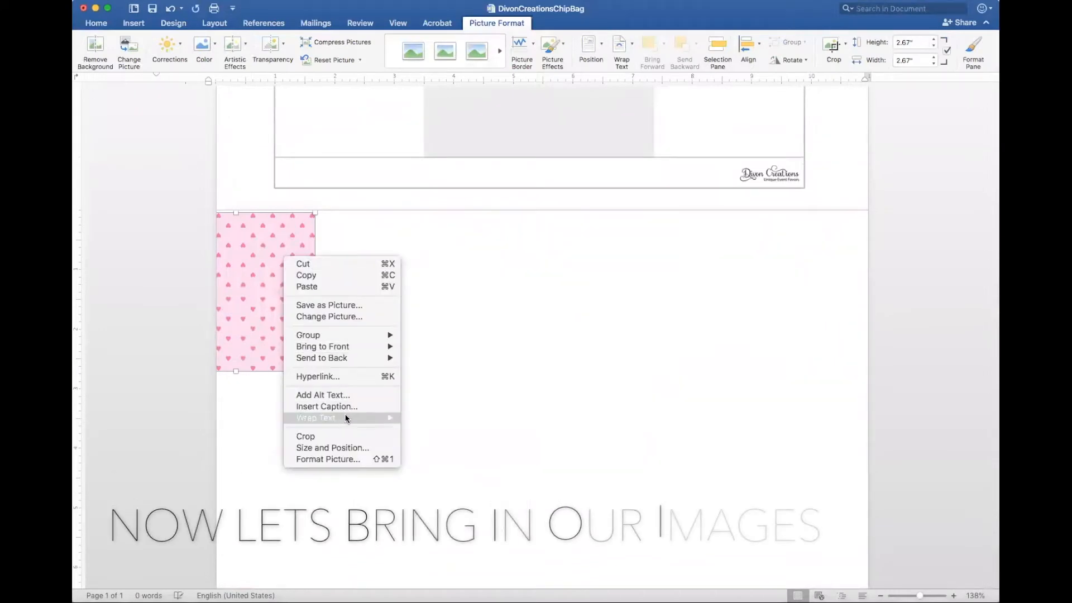
{"action": "mouse_move", "coordinate": [345, 418]}
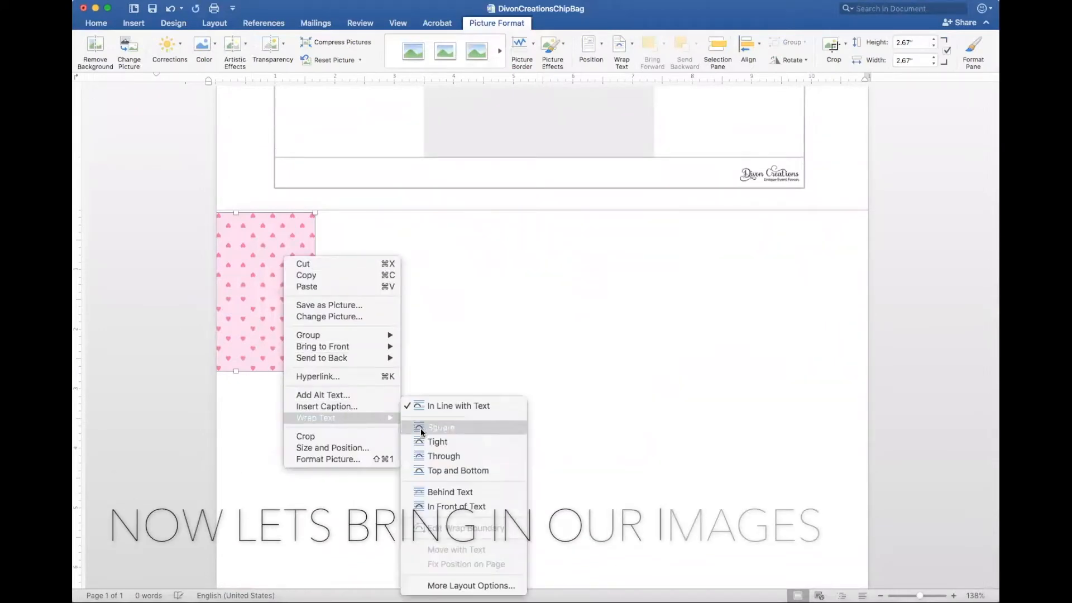
{"action": "left_click", "coordinate": [456, 506]}
{"action": "left_click_drag", "start_coordinate": [286, 273], "coordinate": [404, 310]}
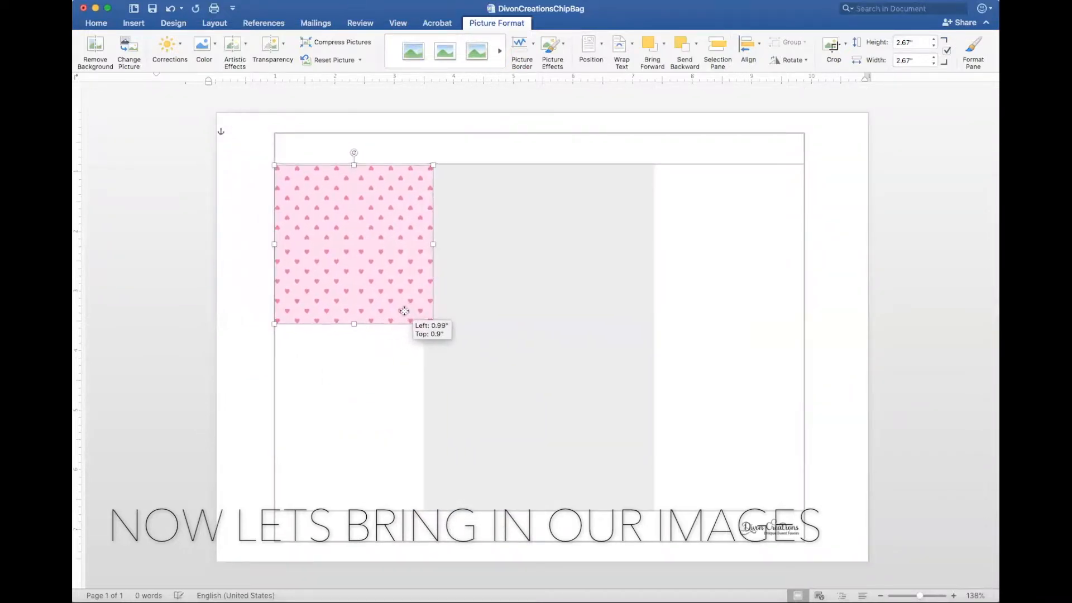
Duplicate the heart picture and place the copy level with the original, slightly overlapping its right edge
{"action": "right_click", "coordinate": [401, 308]}
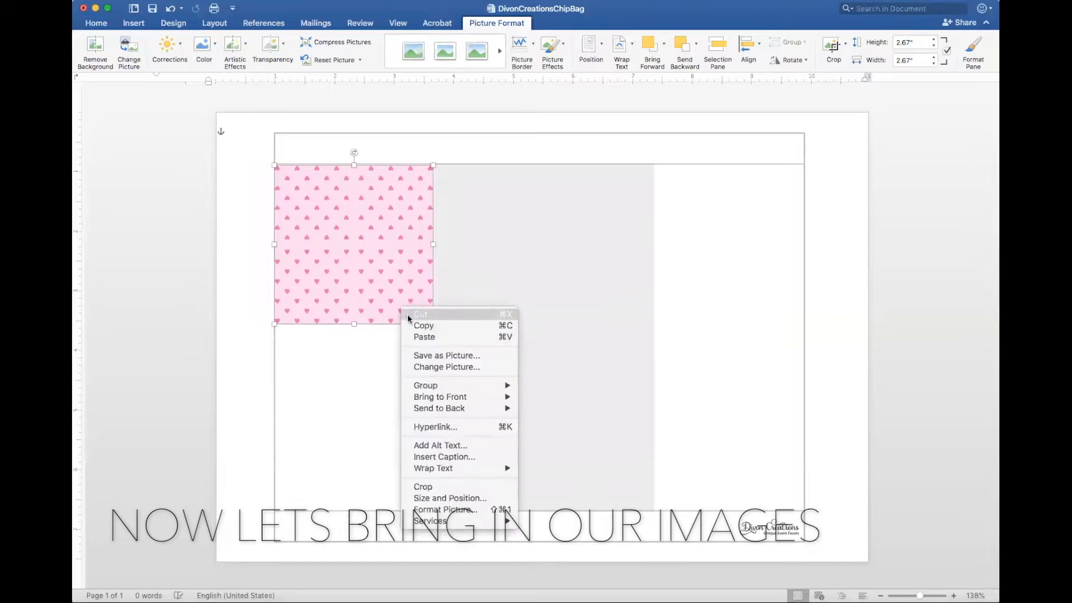
{"action": "left_click", "coordinate": [412, 325]}
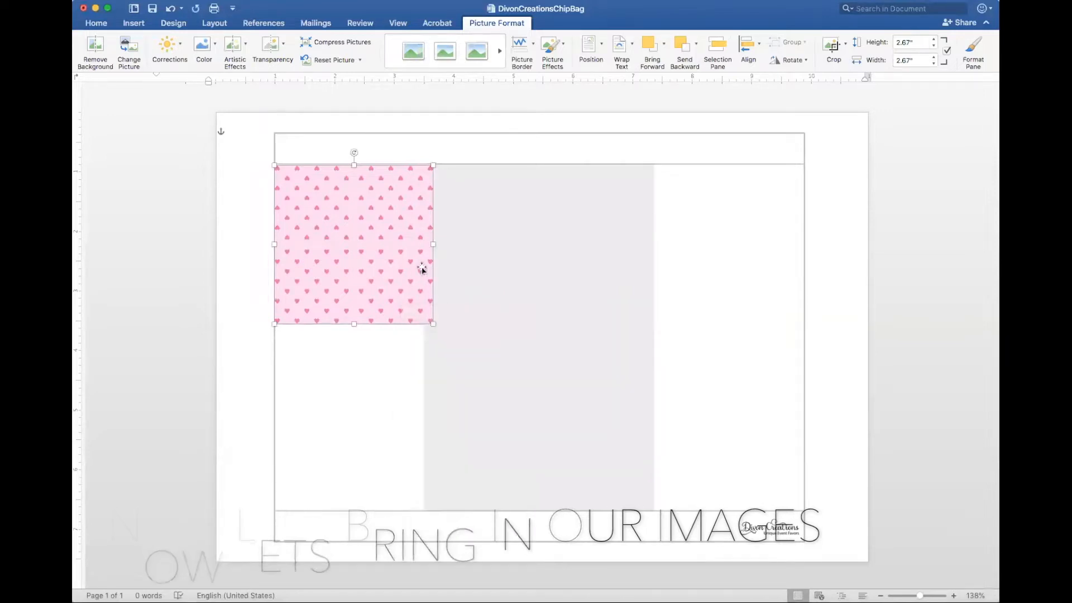
{"action": "right_click", "coordinate": [403, 269]}
{"action": "left_click", "coordinate": [413, 300]}
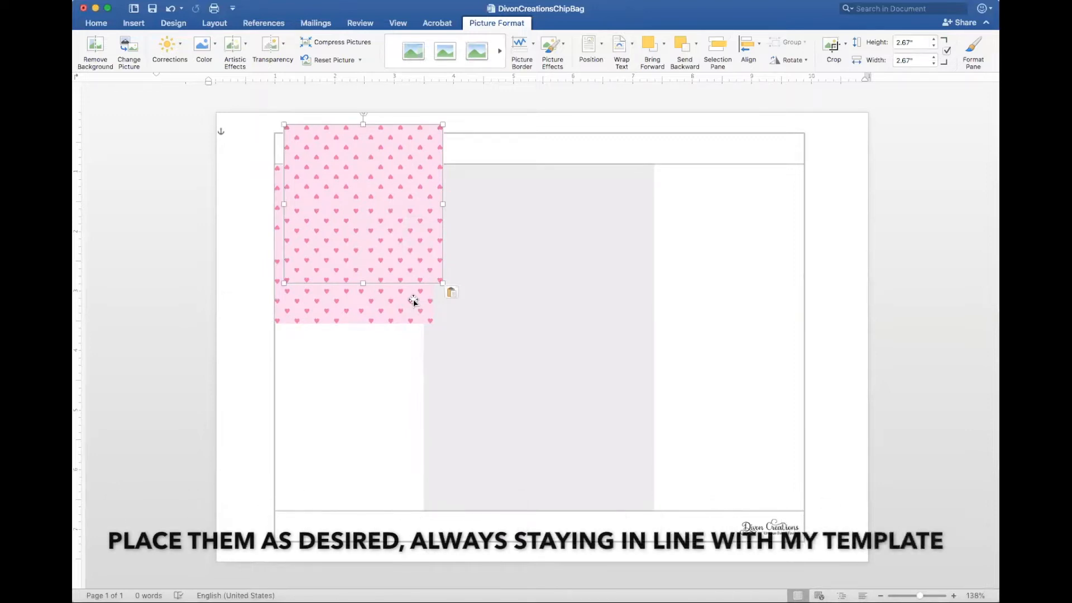
{"action": "left_click_drag", "start_coordinate": [401, 234], "coordinate": [541, 273]}
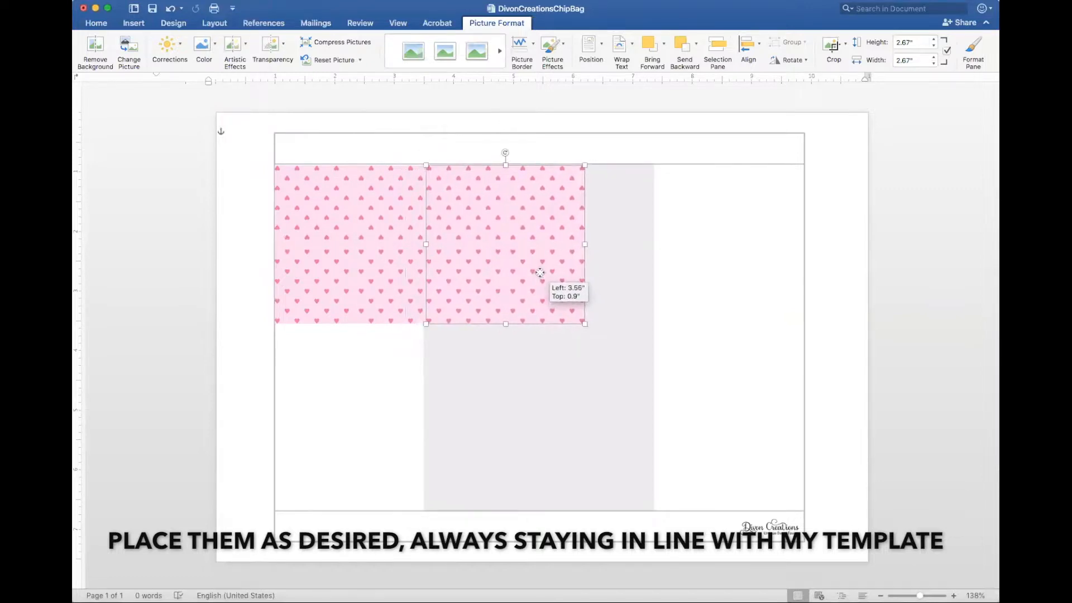
Paste two more heart pictures and line them up to extend the row to the template's right edge
{"action": "right_click", "coordinate": [631, 268]}
{"action": "left_click", "coordinate": [642, 289]}
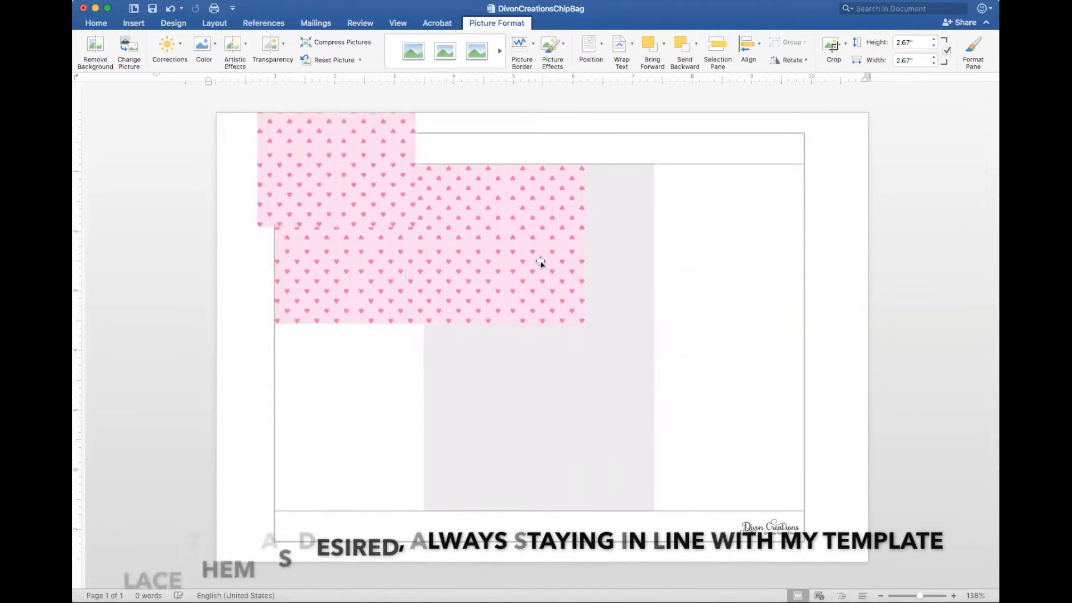
{"action": "left_click_drag", "start_coordinate": [361, 225], "coordinate": [671, 277]}
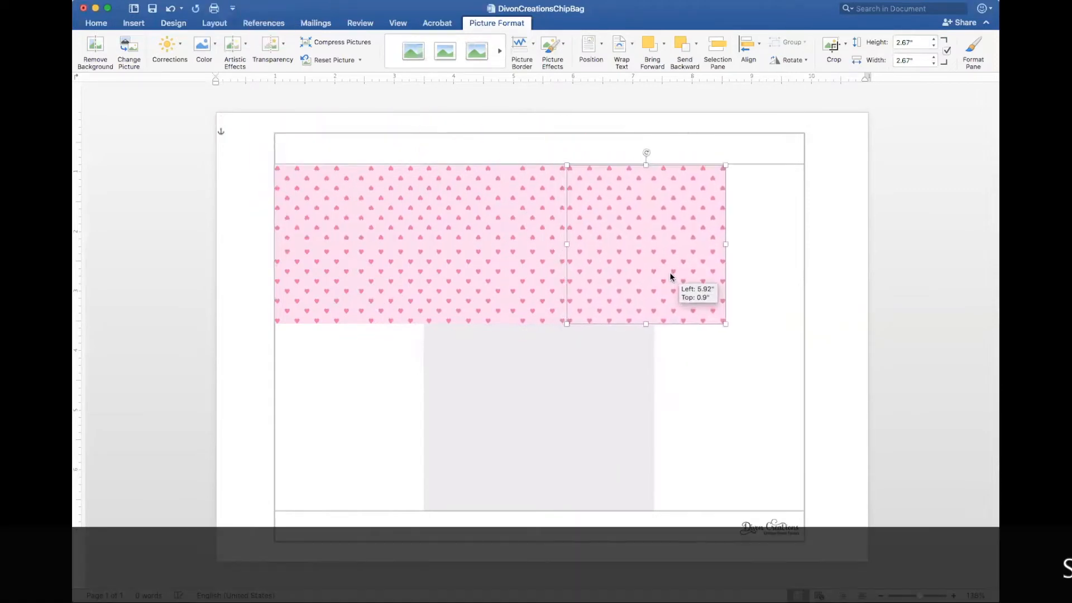
{"action": "right_click", "coordinate": [671, 274]}
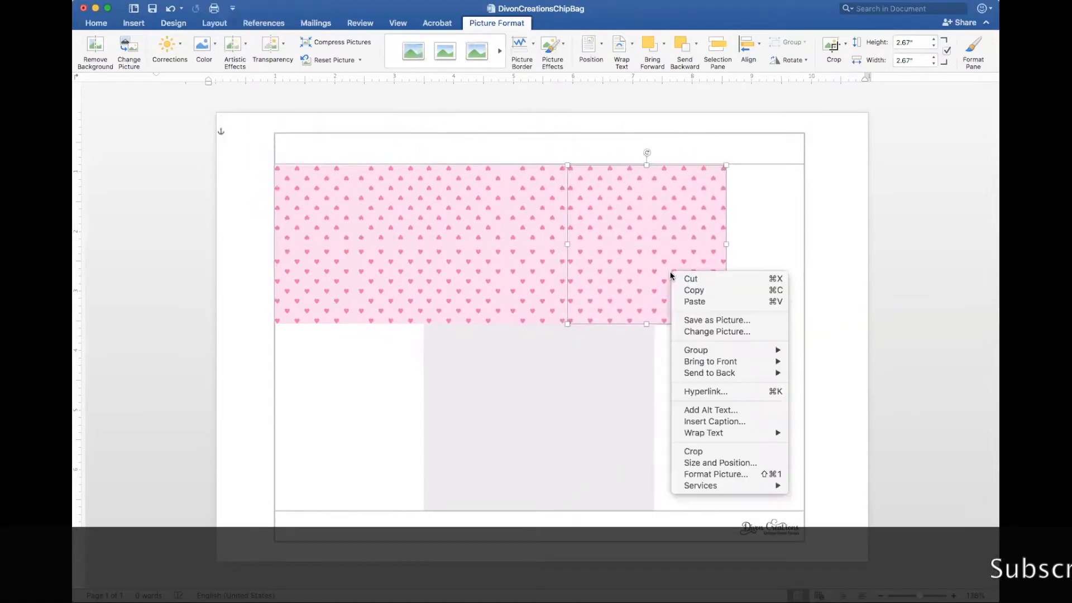
{"action": "left_click", "coordinate": [694, 301]}
{"action": "left_click_drag", "start_coordinate": [694, 300], "coordinate": [744, 314]}
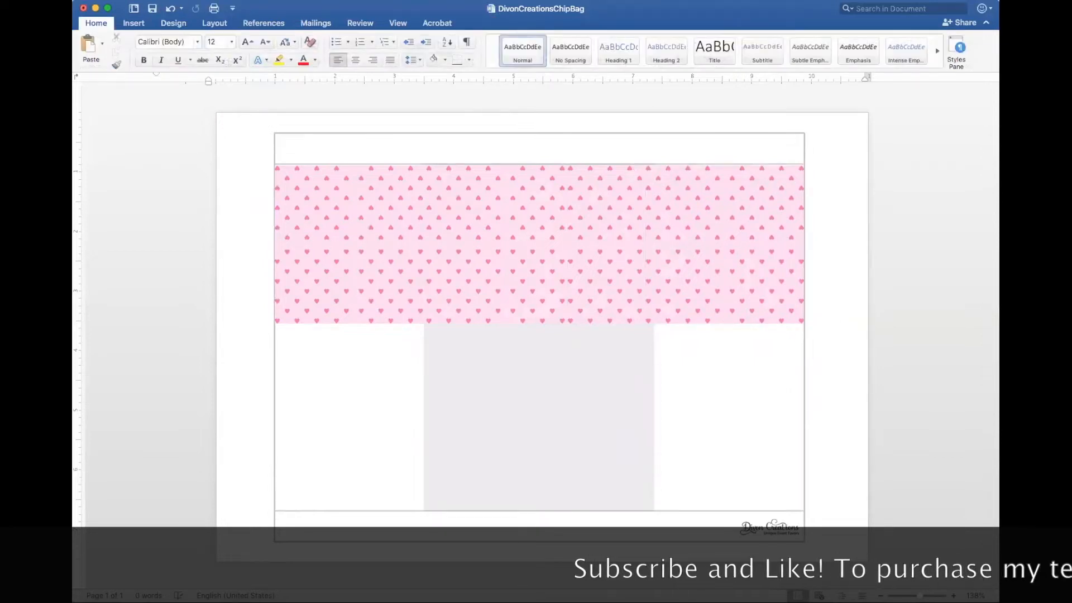
Insert the Pink Strrip picture from the Downloads folder and set its text wrapping to In Front of Text
{"action": "left_click", "coordinate": [133, 23]}
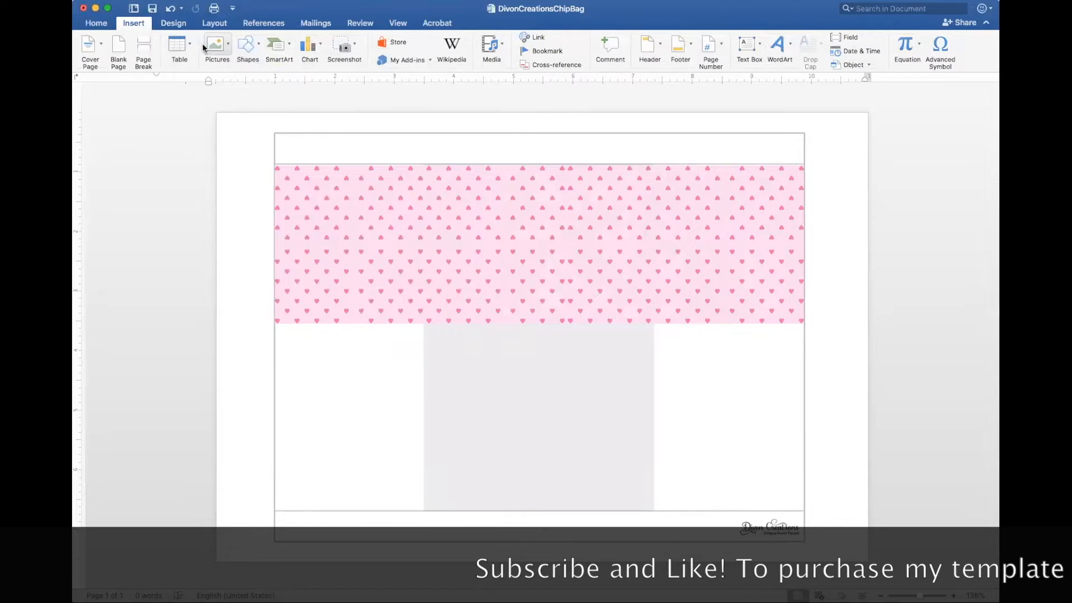
{"action": "left_click", "coordinate": [216, 50]}
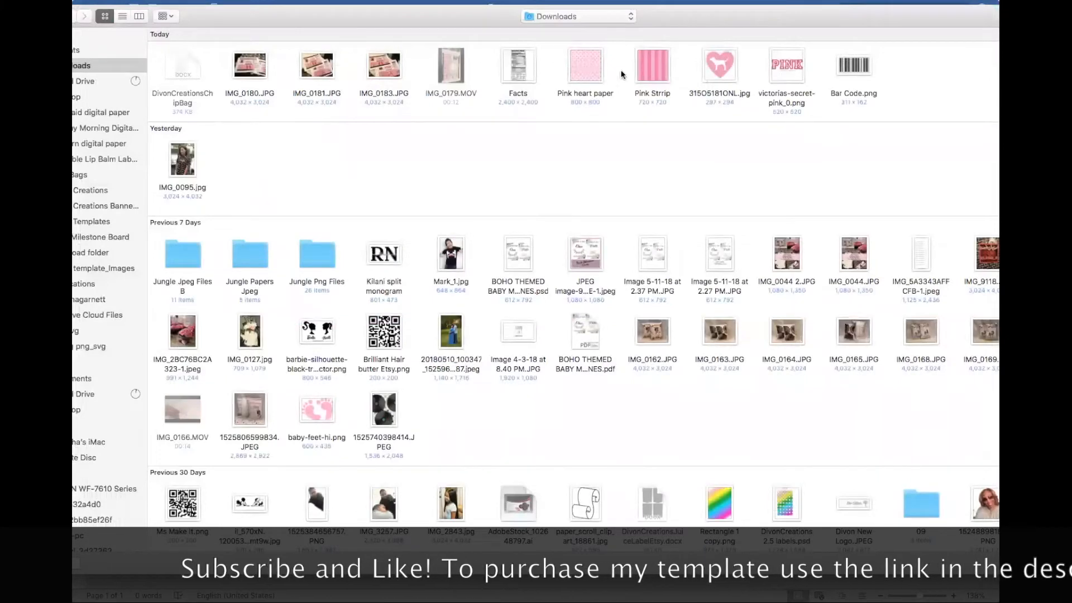
{"action": "left_click", "coordinate": [652, 65]}
{"action": "key", "text": "Return"}
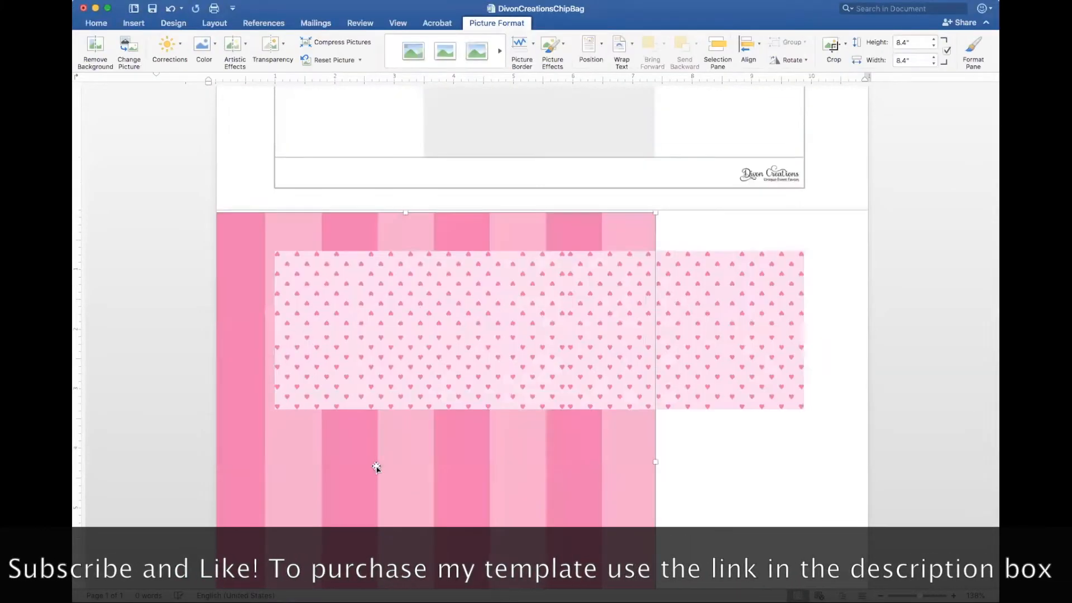
{"action": "right_click", "coordinate": [376, 467]}
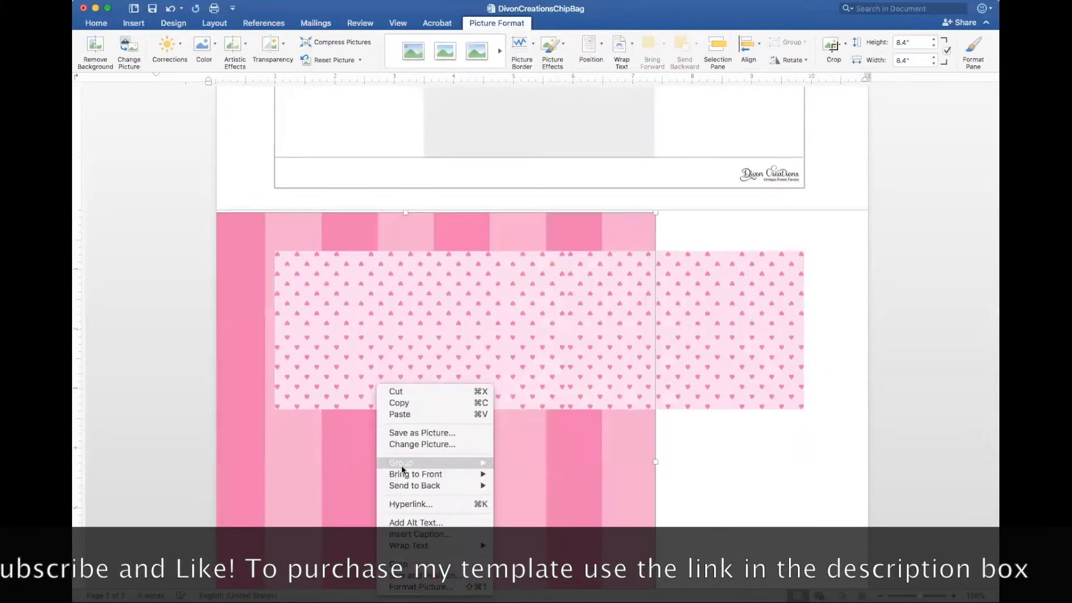
{"action": "mouse_move", "coordinate": [447, 544]}
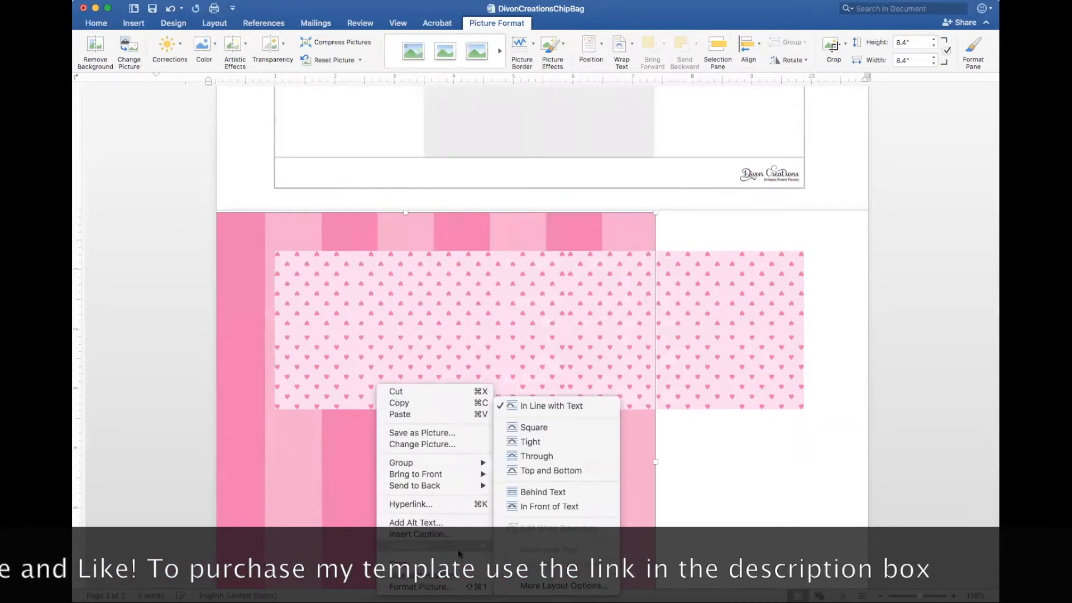
{"action": "left_click", "coordinate": [528, 506]}
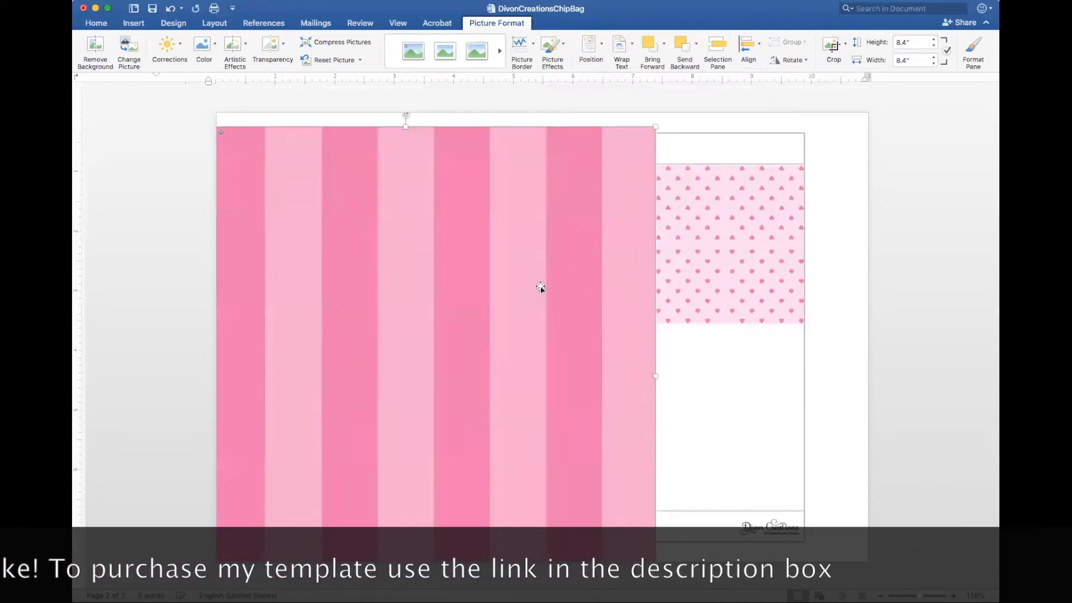
Shrink the striped picture to 2.4" square and fit it against the template's left edge, just above the footer band
{"action": "left_click_drag", "start_coordinate": [656, 126], "coordinate": [455, 371]}
{"action": "left_click_drag", "start_coordinate": [510, 314], "coordinate": [441, 377]}
{"action": "left_click_drag", "start_coordinate": [407, 414], "coordinate": [390, 401]}
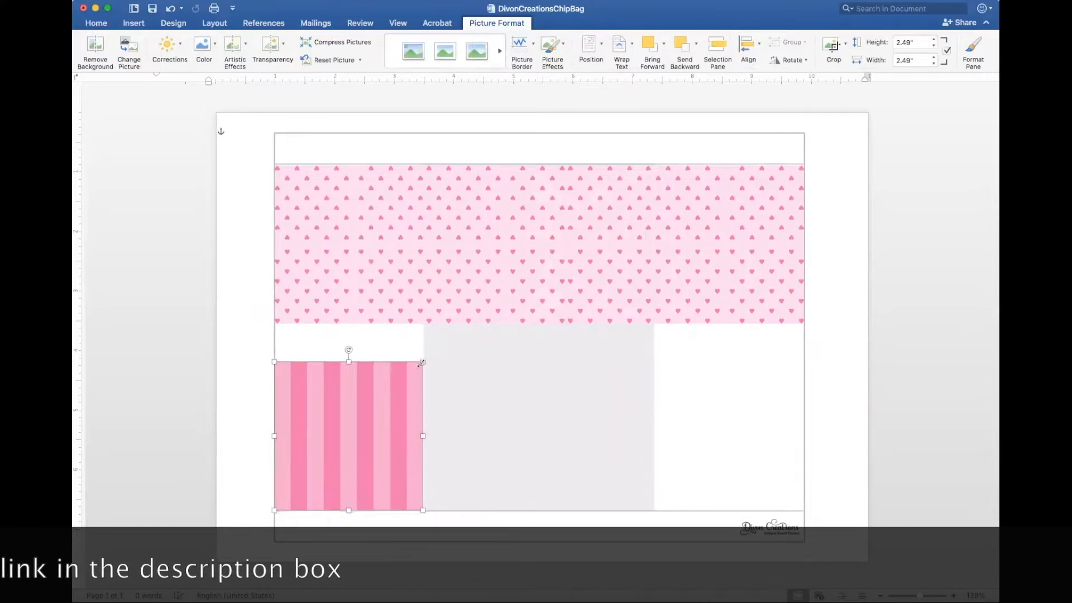
{"action": "left_click_drag", "start_coordinate": [423, 362], "coordinate": [416, 366]}
Duplicate the striped picture and place the copy beside the original, overlapping slightly so the stripes continue evenly
{"action": "right_click", "coordinate": [394, 374]}
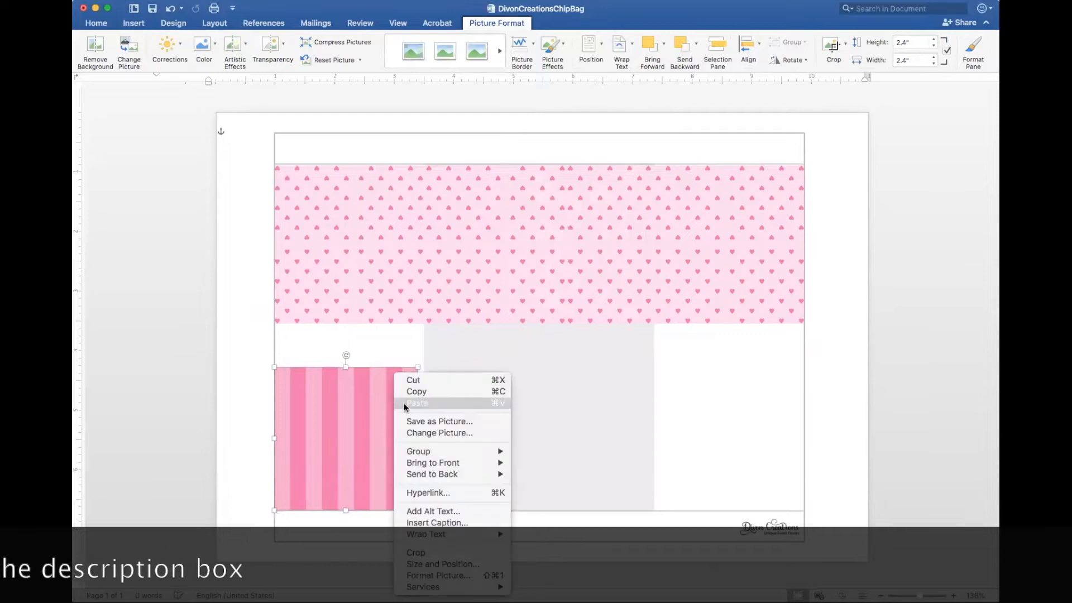
{"action": "left_click", "coordinate": [411, 394]}
{"action": "right_click", "coordinate": [411, 395]}
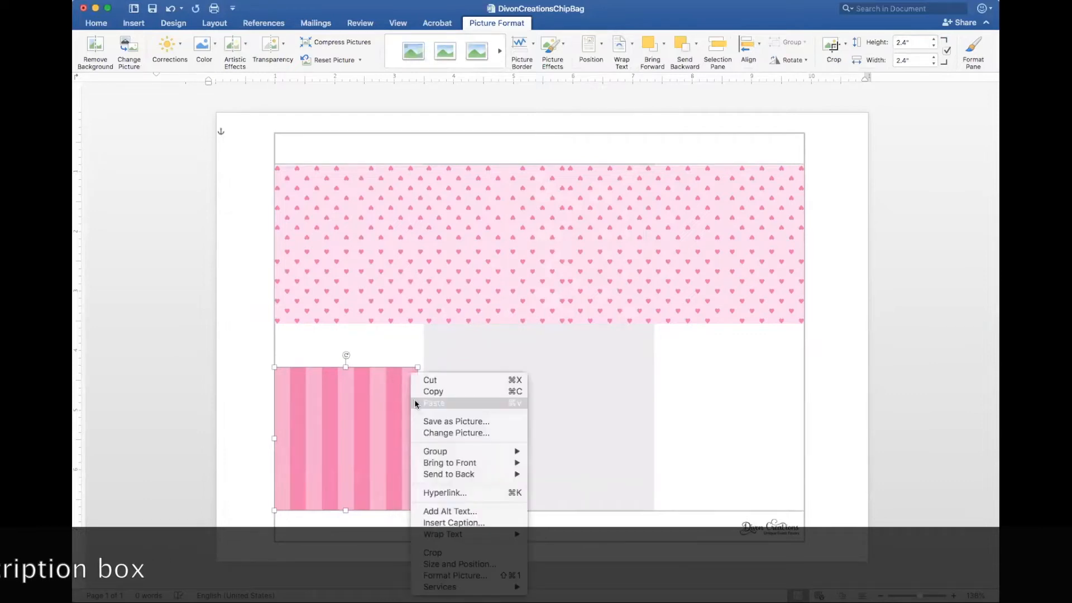
{"action": "left_click", "coordinate": [418, 404]}
{"action": "left_click_drag", "start_coordinate": [411, 407], "coordinate": [529, 444]}
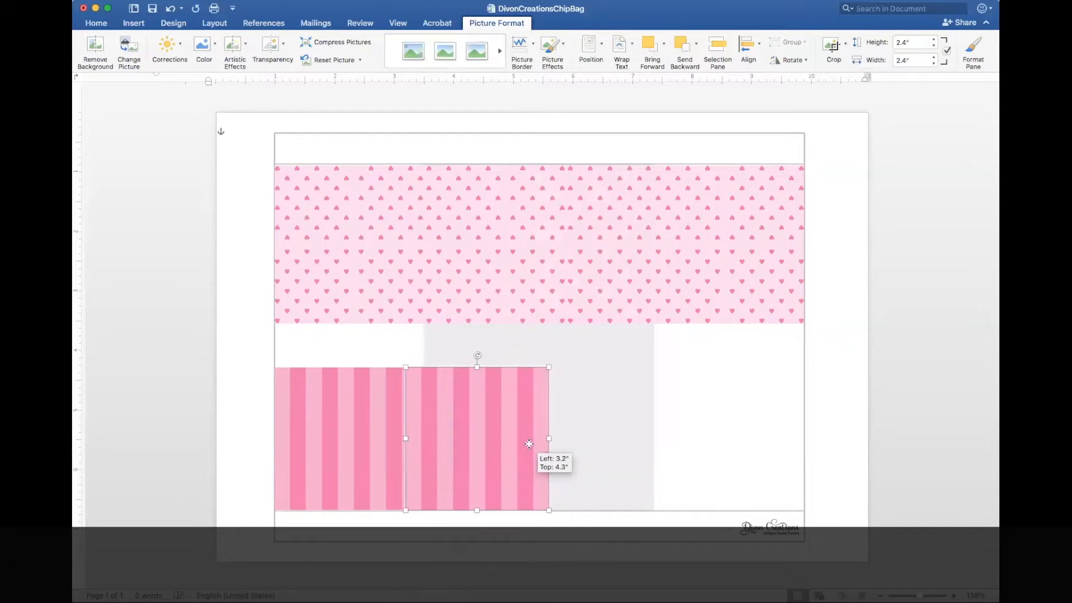
Paste two more striped pictures and line them up to complete the row to the template's right edge
{"action": "right_click", "coordinate": [528, 444]}
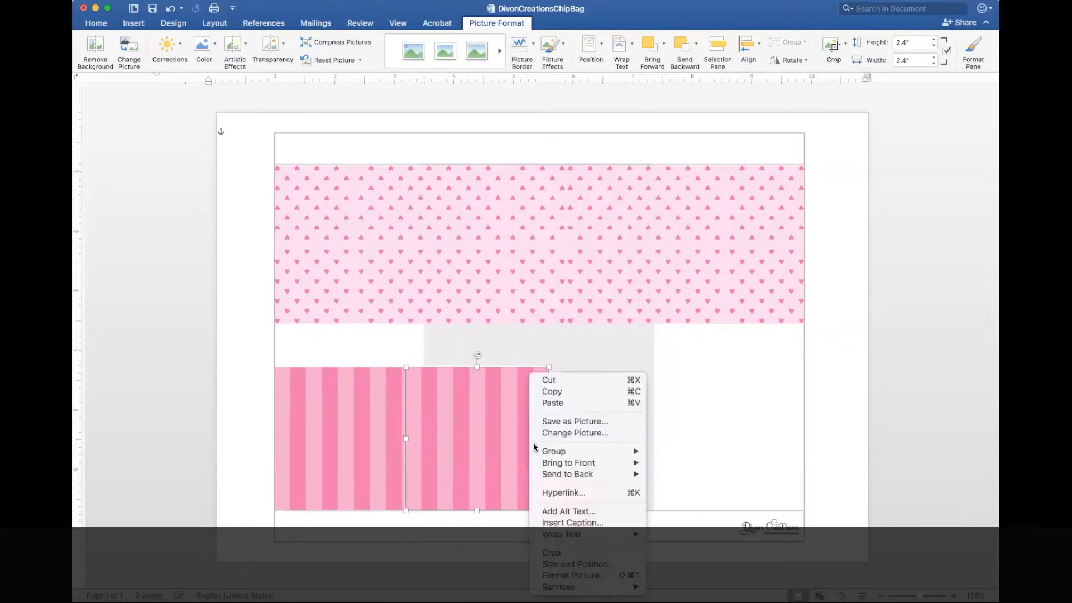
{"action": "left_click", "coordinate": [564, 403]}
{"action": "left_click_drag", "start_coordinate": [519, 411], "coordinate": [630, 451]}
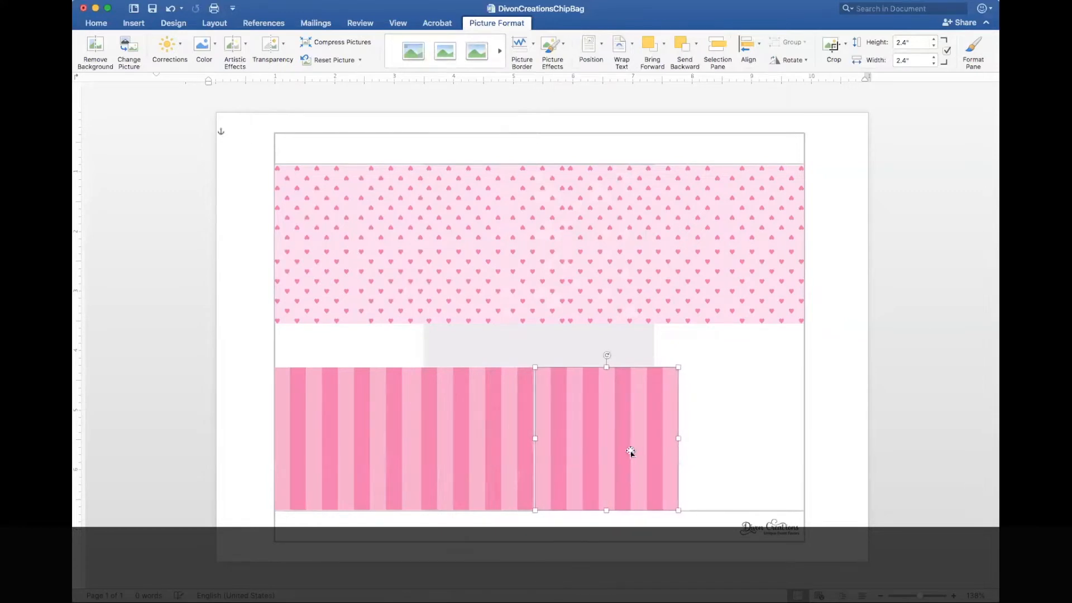
{"action": "right_click", "coordinate": [631, 451]}
{"action": "left_click", "coordinate": [687, 402]}
{"action": "left_click_drag", "start_coordinate": [607, 460], "coordinate": [732, 463]}
{"action": "left_click", "coordinate": [834, 437]}
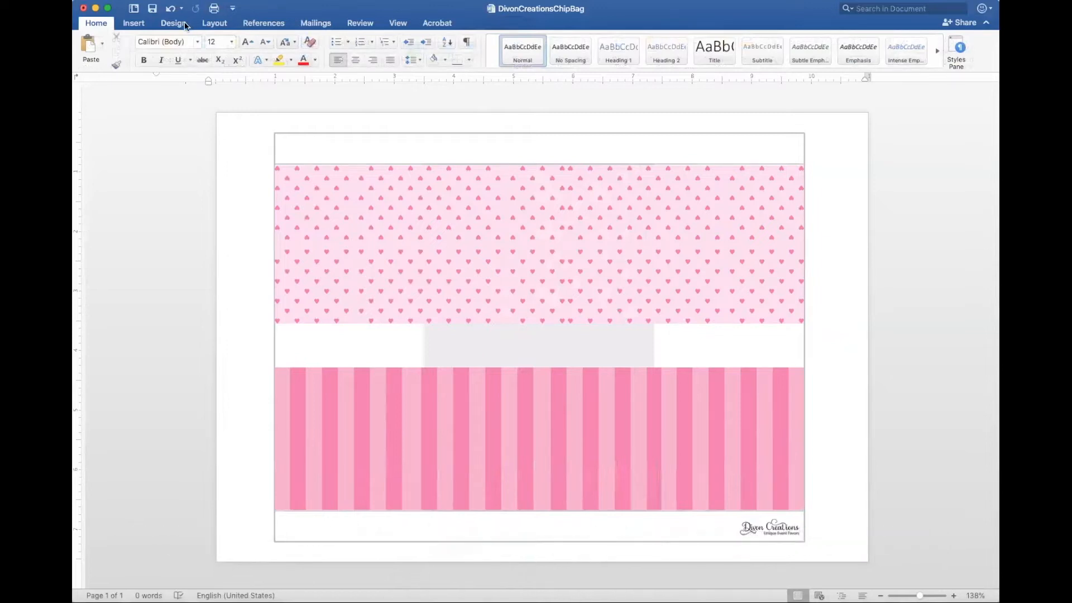
Draw a rectangle about 0.74" high and 8.92" wide filling the gap between the heart and stripe rows
{"action": "left_click", "coordinate": [134, 23]}
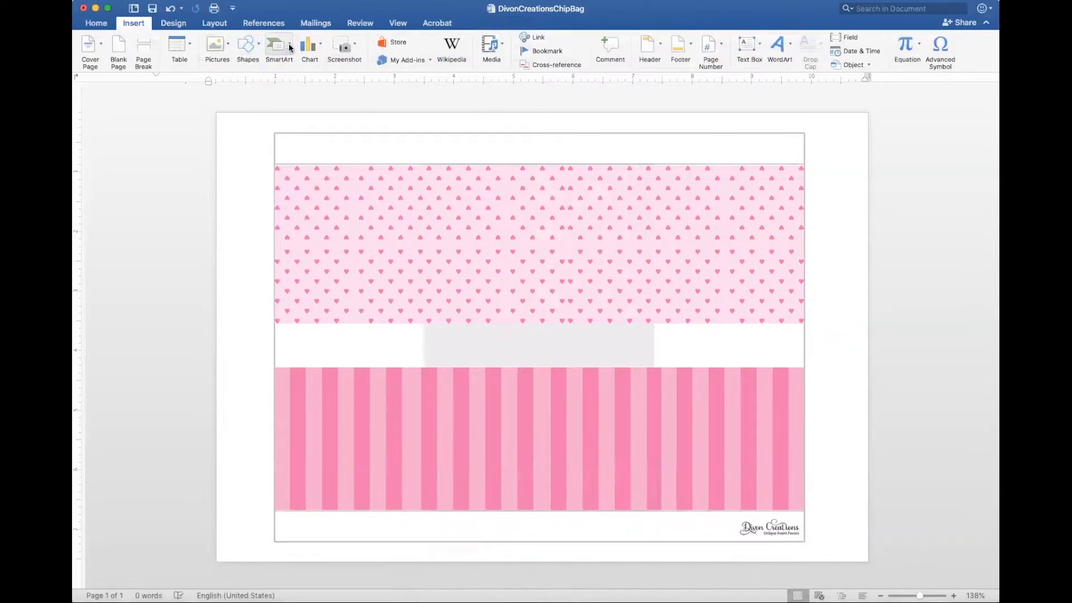
{"action": "left_click", "coordinate": [254, 49]}
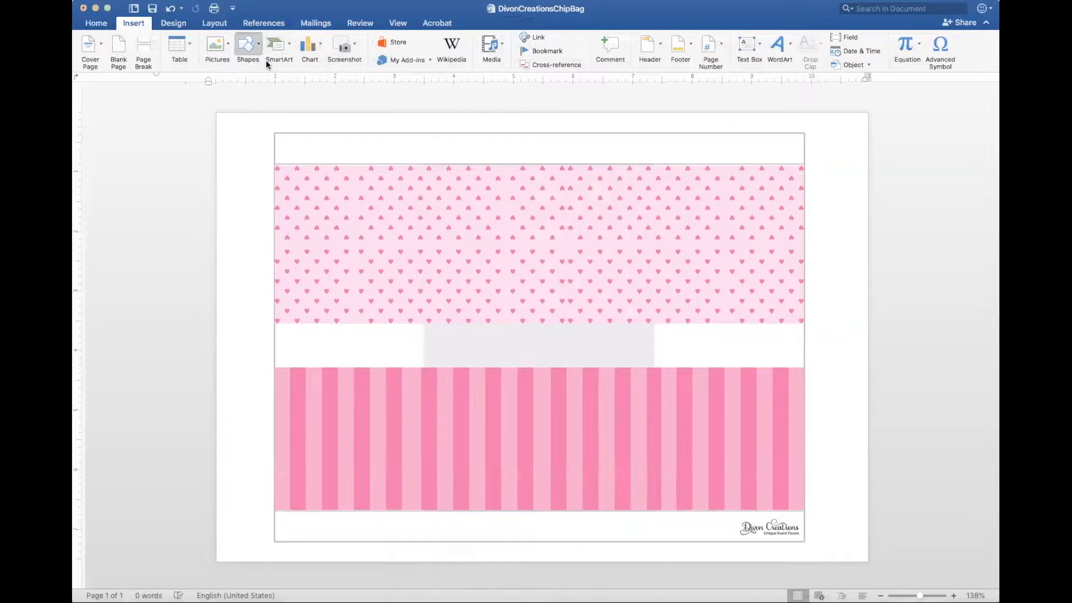
{"action": "left_click", "coordinate": [301, 76]}
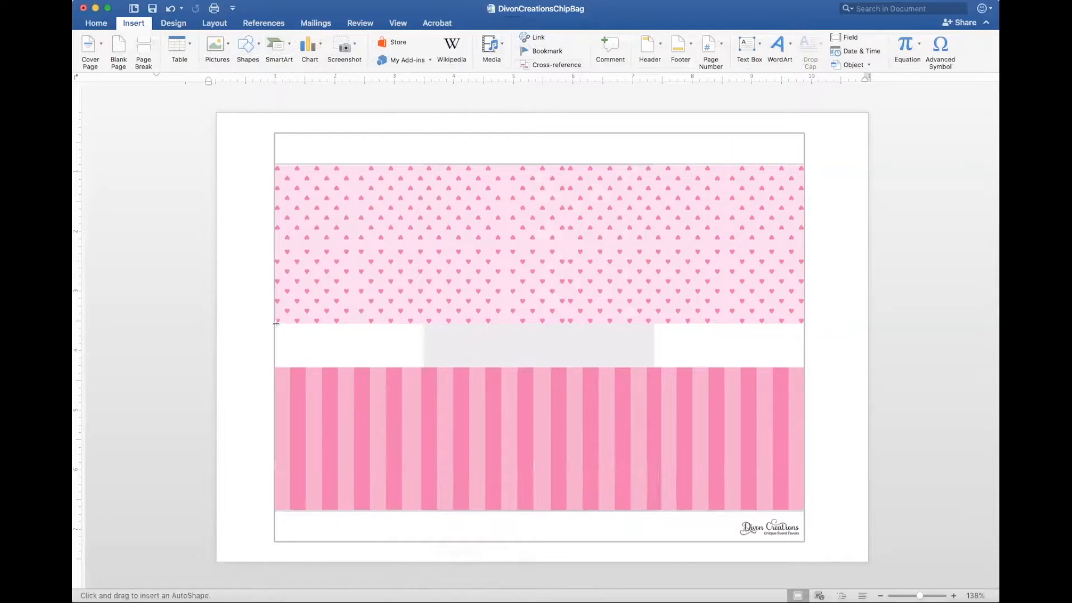
{"action": "left_click_drag", "start_coordinate": [276, 322], "coordinate": [802, 365]}
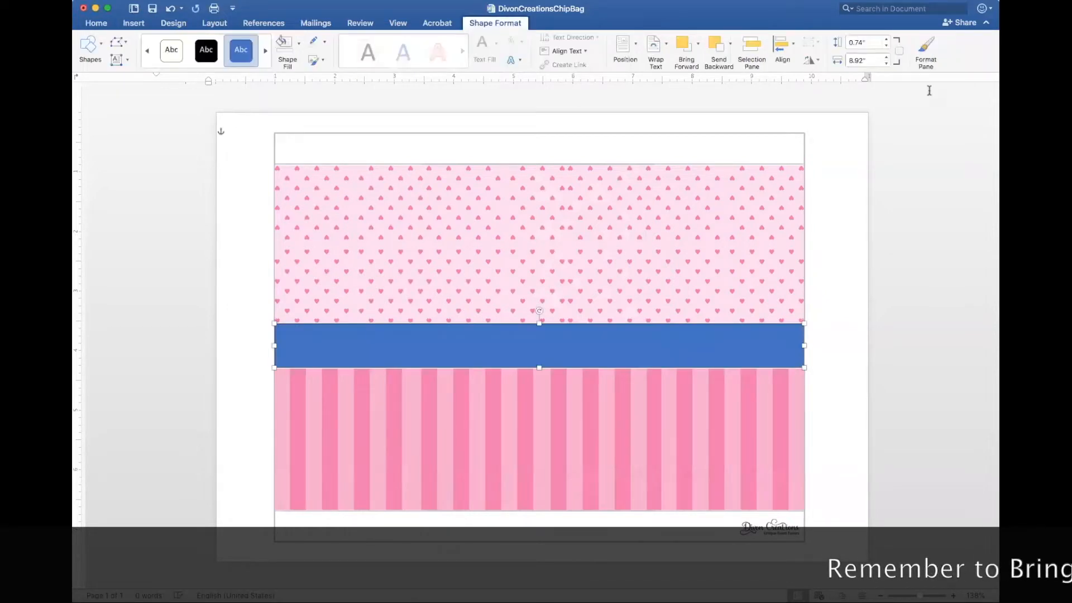
Change the rectangle's solid fill color to white
{"action": "left_click", "coordinate": [927, 56]}
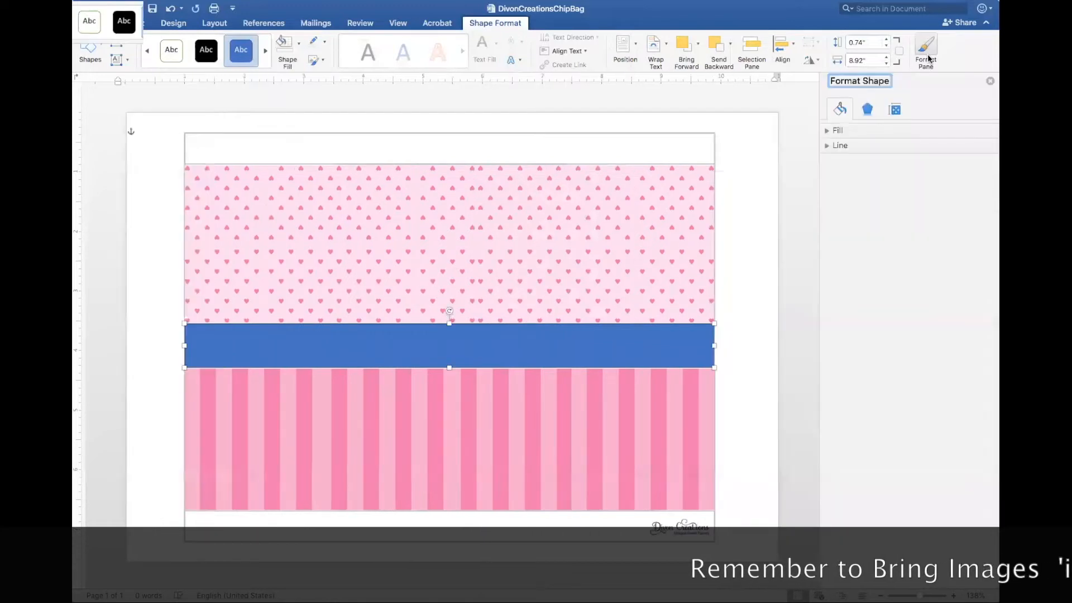
{"action": "left_click", "coordinate": [836, 130]}
{"action": "left_click", "coordinate": [977, 217]}
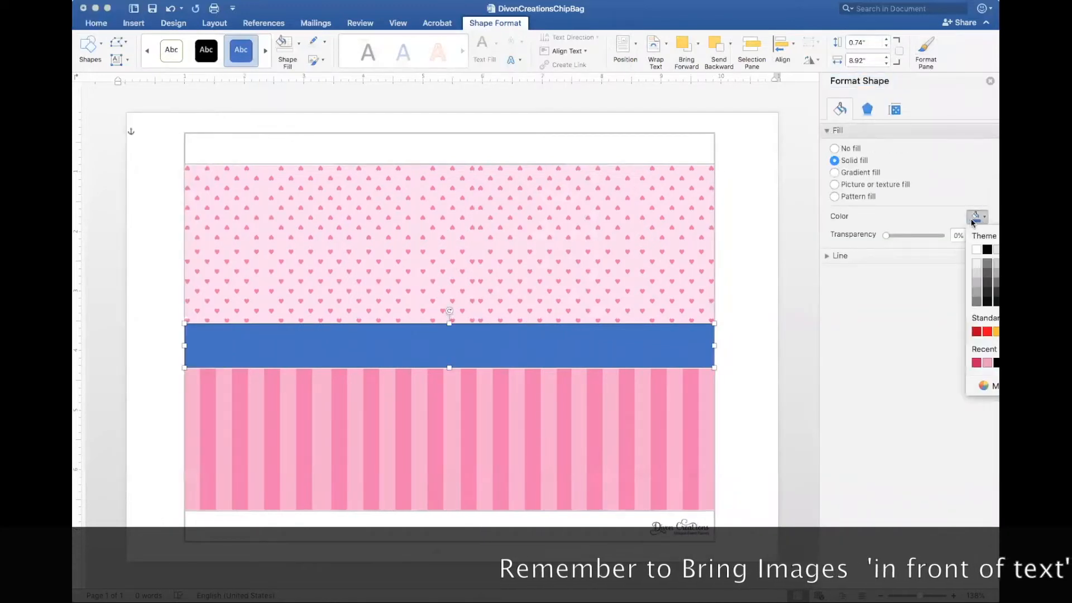
{"action": "left_click", "coordinate": [977, 250]}
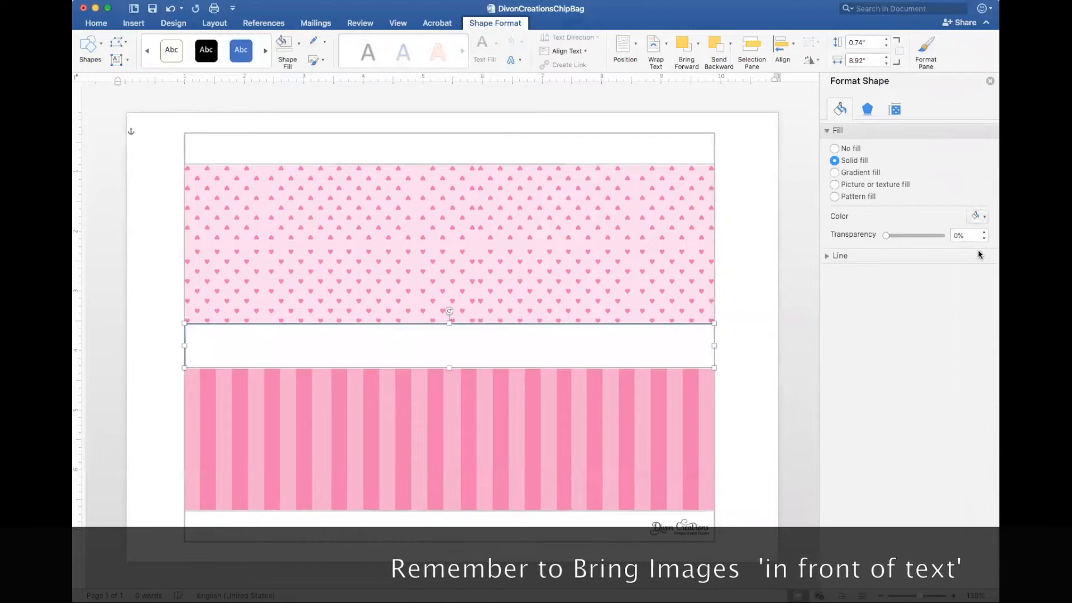
{"action": "left_click", "coordinate": [800, 303]}
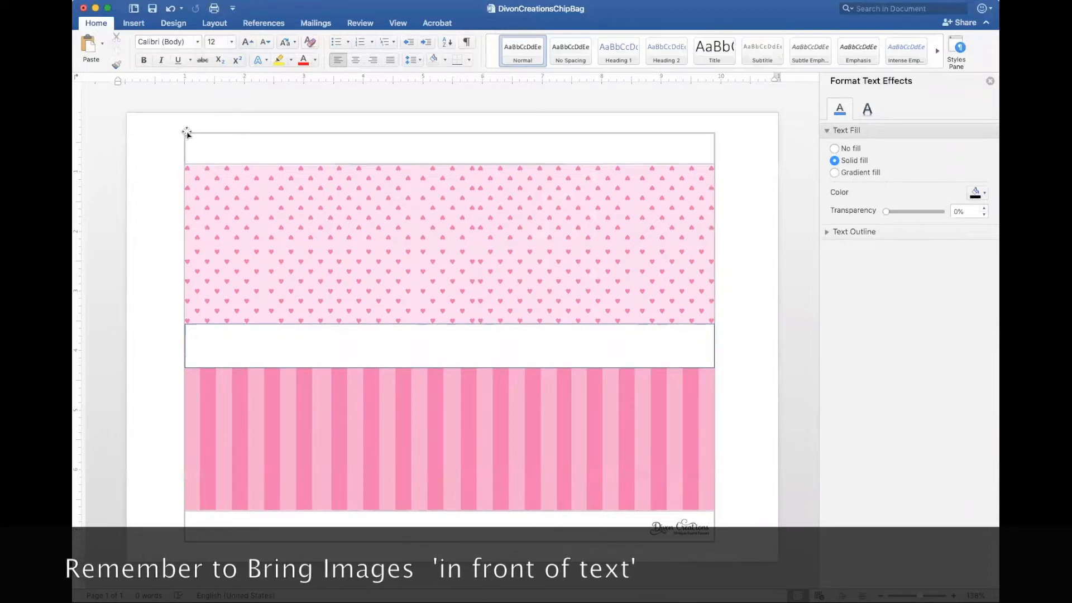
Duplicate the white band and move the copy up to the wrapper's upper edge
{"action": "left_click", "coordinate": [272, 349]}
{"action": "right_click", "coordinate": [272, 349]}
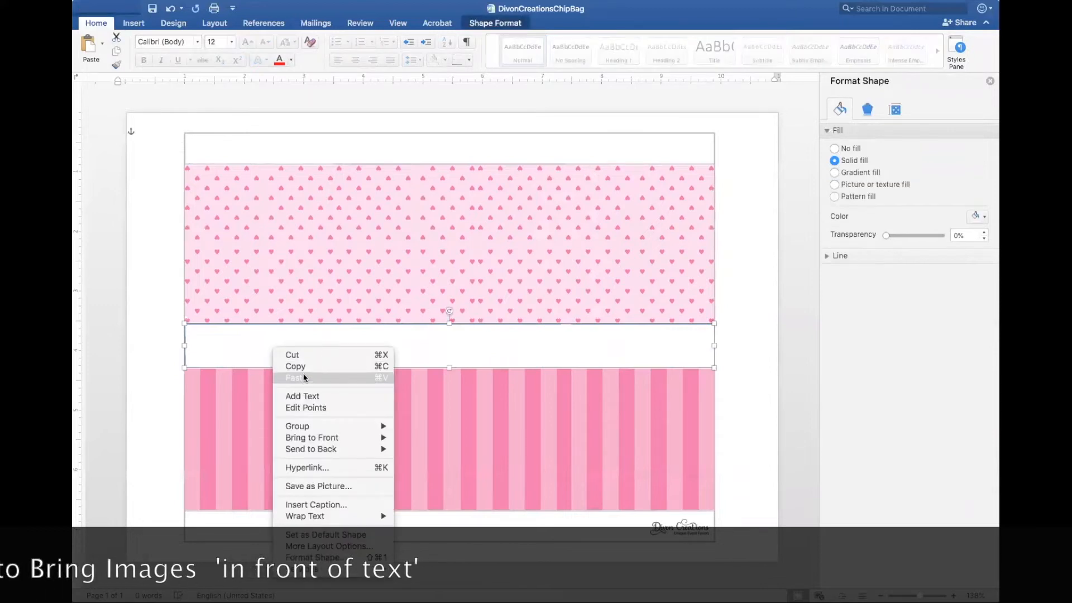
{"action": "left_click", "coordinate": [304, 367]}
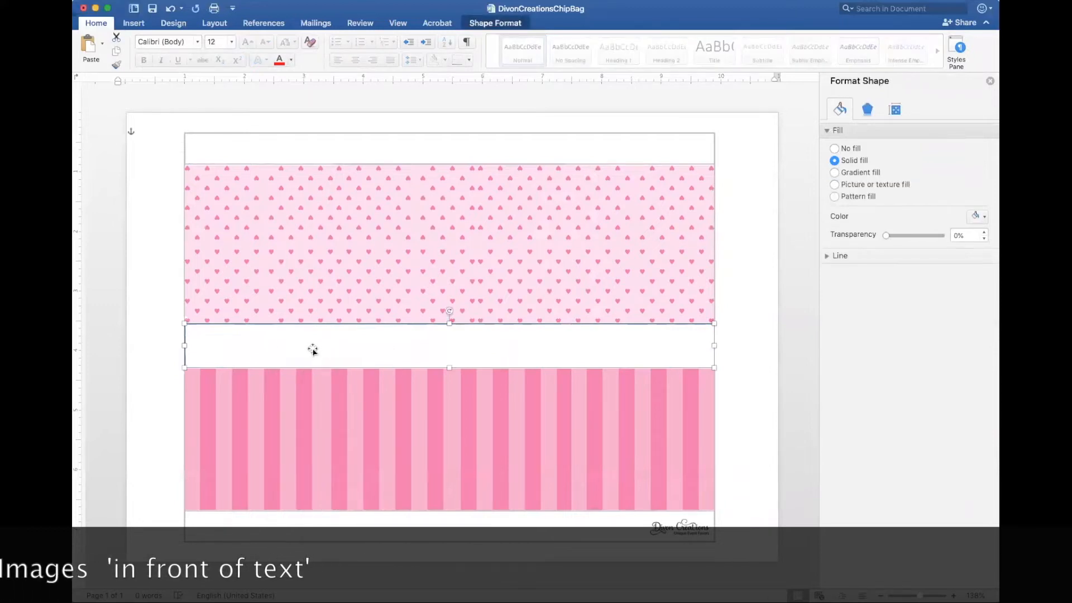
{"action": "key", "text": "super+v"}
{"action": "left_click_drag", "start_coordinate": [343, 301], "coordinate": [336, 172]}
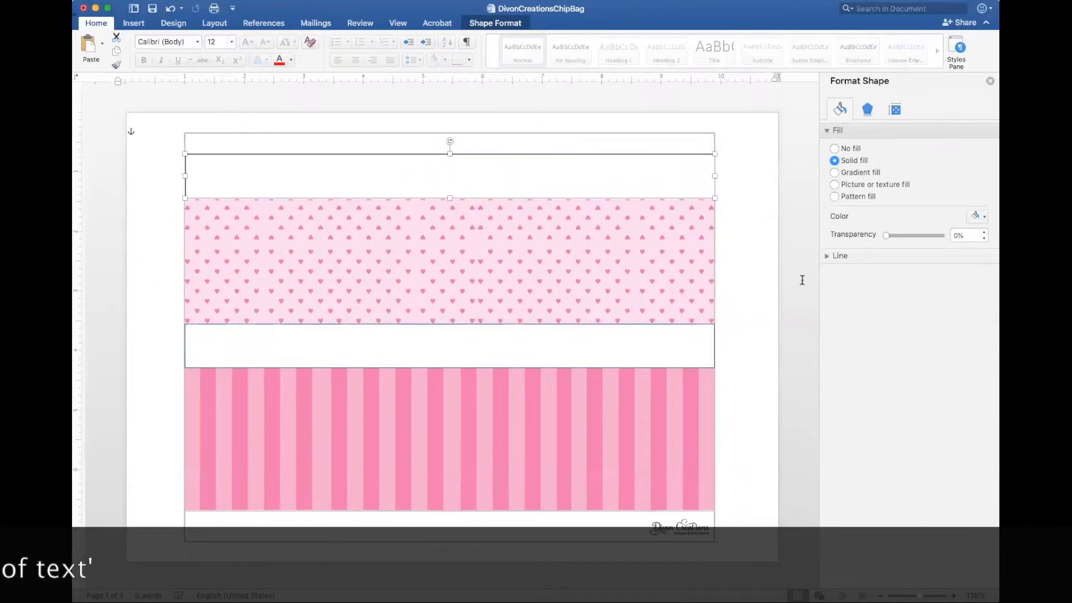
Fill the copied band with solid black and fit it into the narrow strip above the hearts
{"action": "left_click", "coordinate": [977, 218]}
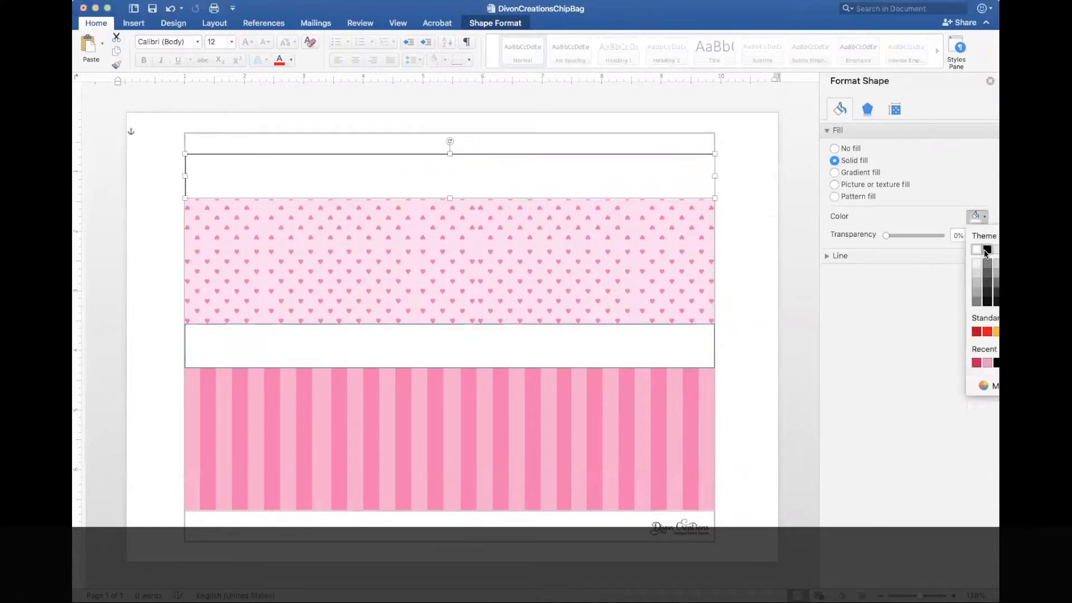
{"action": "left_click", "coordinate": [986, 251]}
{"action": "left_click_drag", "start_coordinate": [452, 196], "coordinate": [449, 163]}
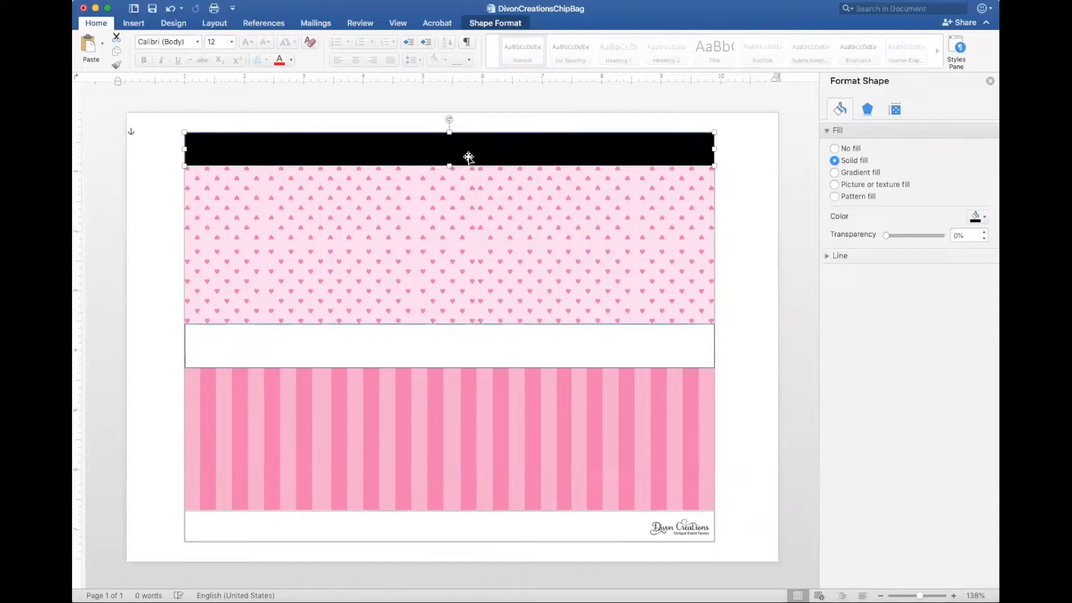
Duplicate the black band and place the copy over the strip below the stripes
{"action": "right_click", "coordinate": [470, 156]}
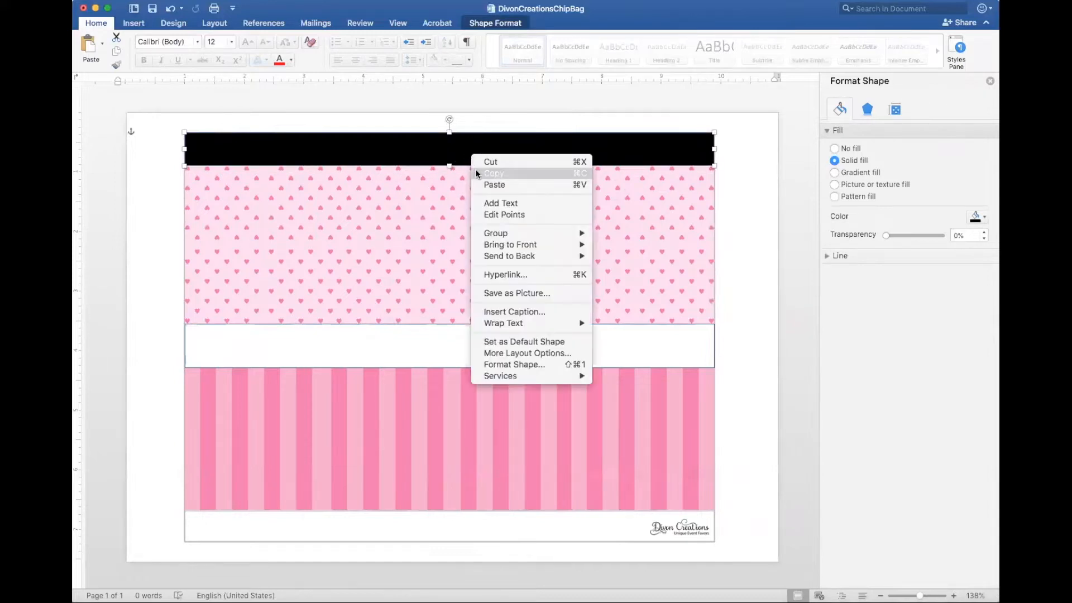
{"action": "left_click", "coordinate": [478, 172]}
{"action": "key", "text": "super+v"}
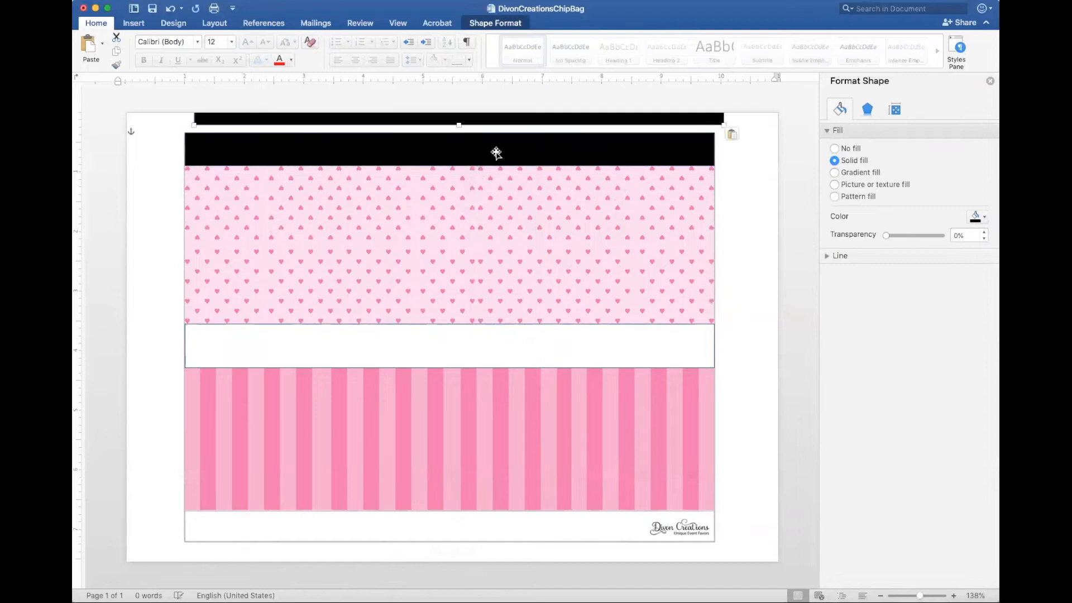
{"action": "left_click_drag", "start_coordinate": [498, 122], "coordinate": [487, 530]}
{"action": "left_click", "coordinate": [731, 440]}
Insert the Facts picture from the Downloads folder
{"action": "left_click", "coordinate": [132, 24]}
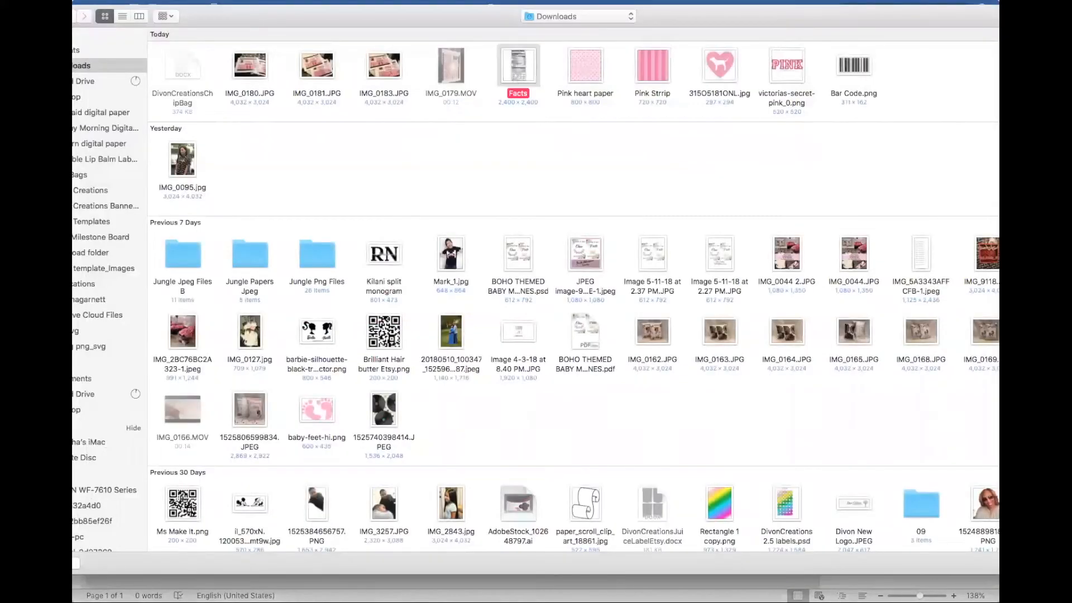
{"action": "key", "text": "Return"}
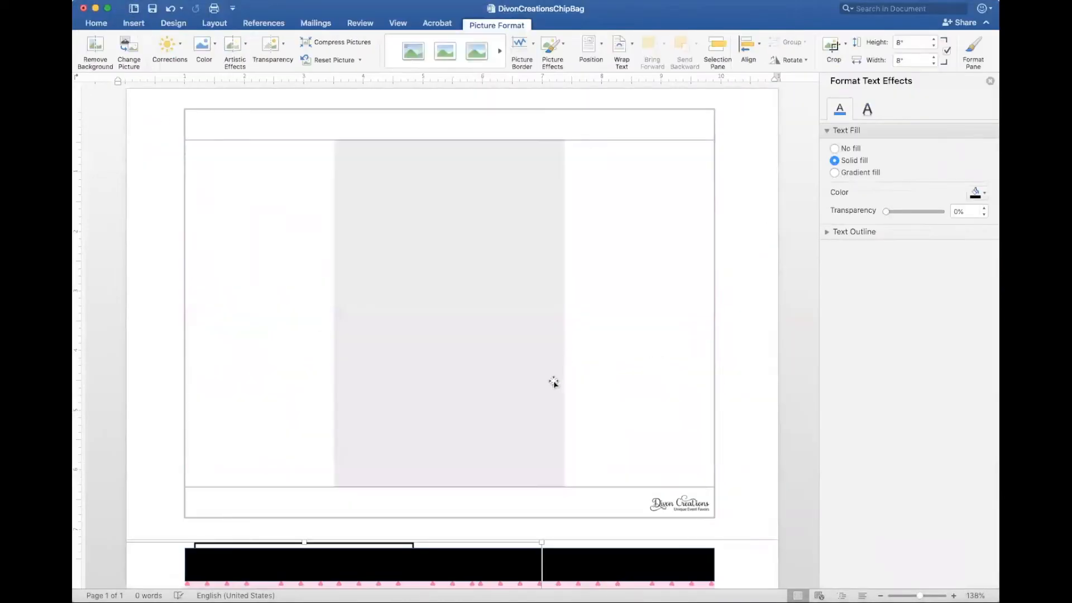
{"action": "scroll", "coordinate": [554, 382], "scroll_direction": "down", "scroll_amount": 6}
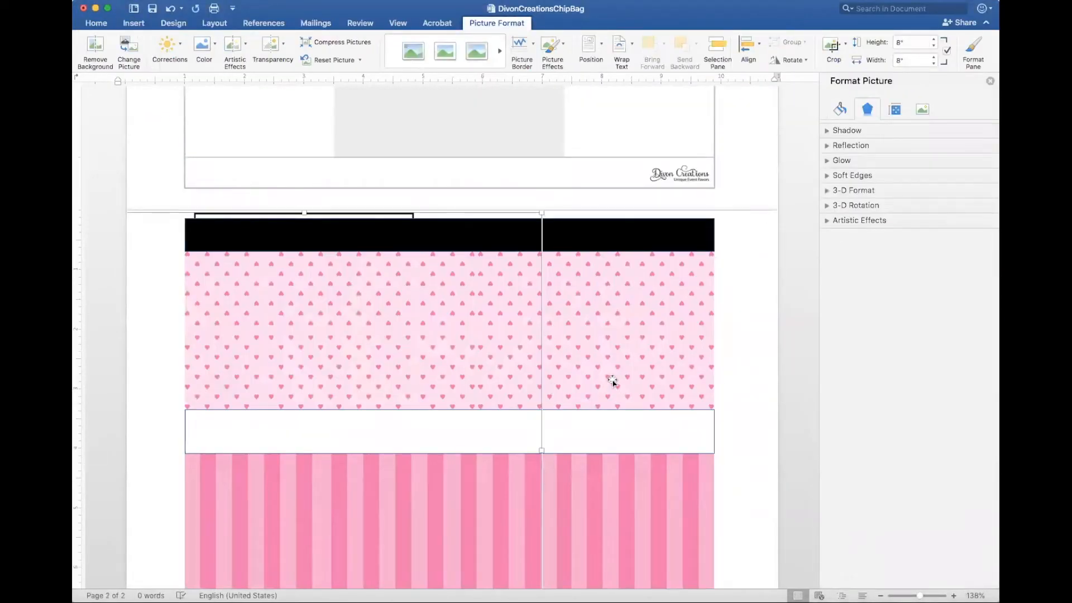
{"action": "left_click", "coordinate": [330, 223]}
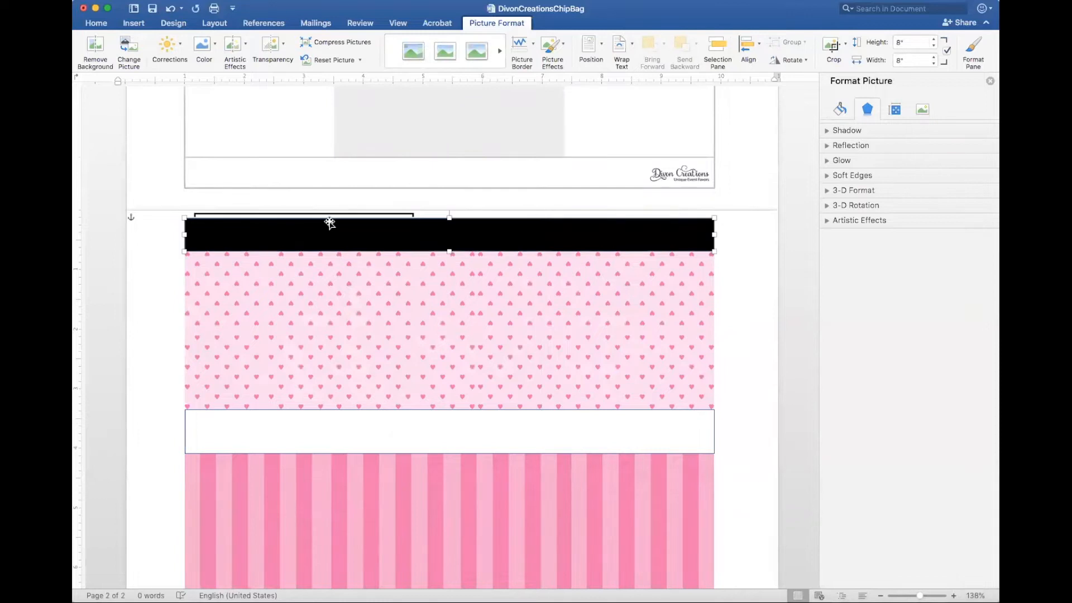
{"action": "right_click", "coordinate": [331, 222]}
{"action": "mouse_move", "coordinate": [383, 389]}
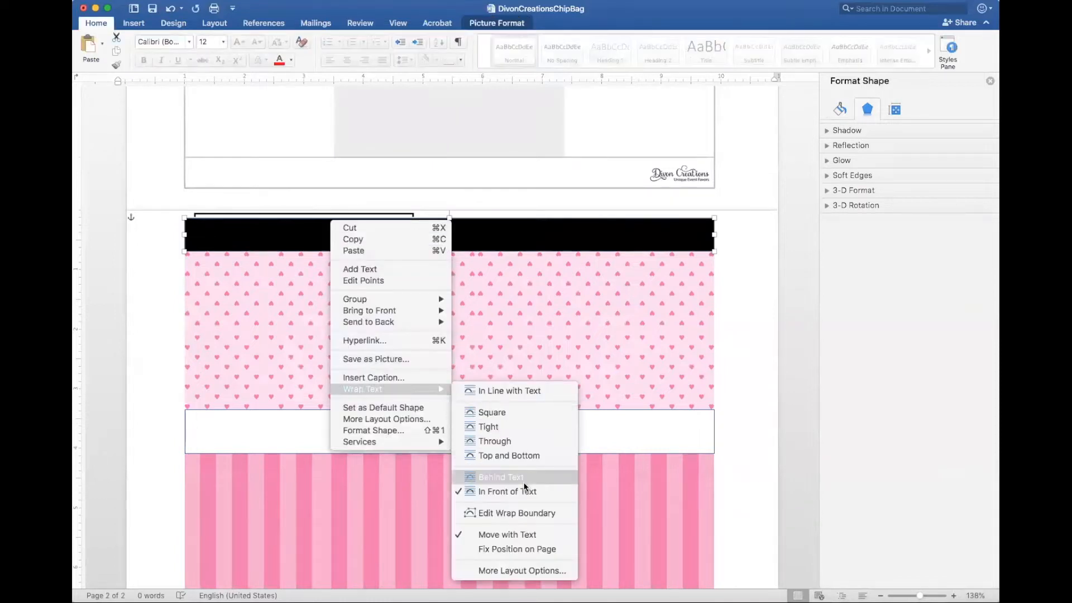
{"action": "left_click", "coordinate": [187, 216]}
Set the nutrition facts picture's text wrapping to In Front of Text
{"action": "left_click", "coordinate": [144, 223]}
{"action": "right_click", "coordinate": [146, 225]}
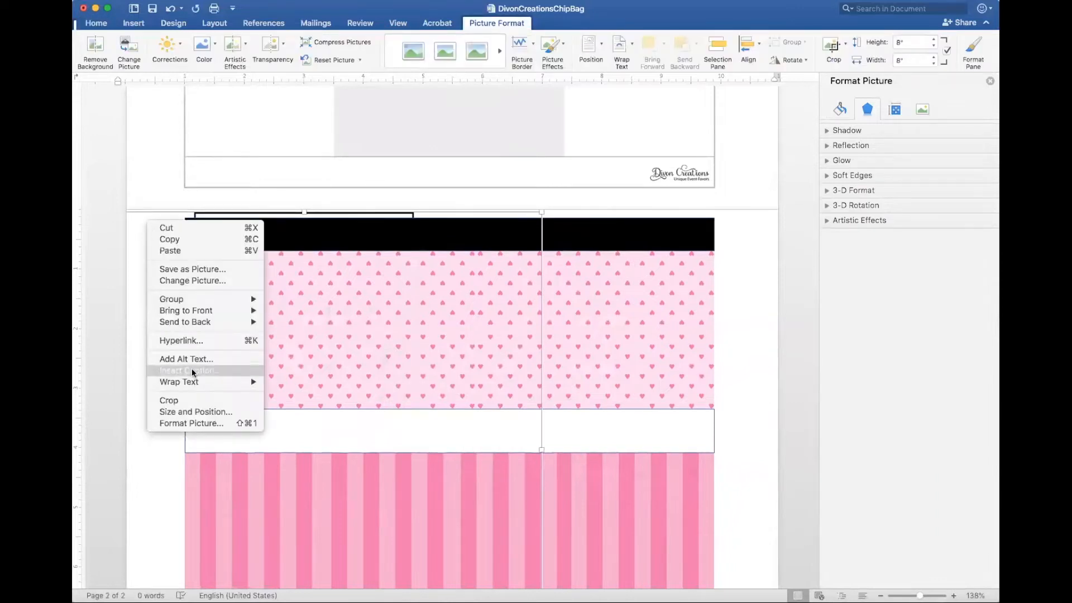
{"action": "mouse_move", "coordinate": [234, 382]}
{"action": "left_click", "coordinate": [306, 485]}
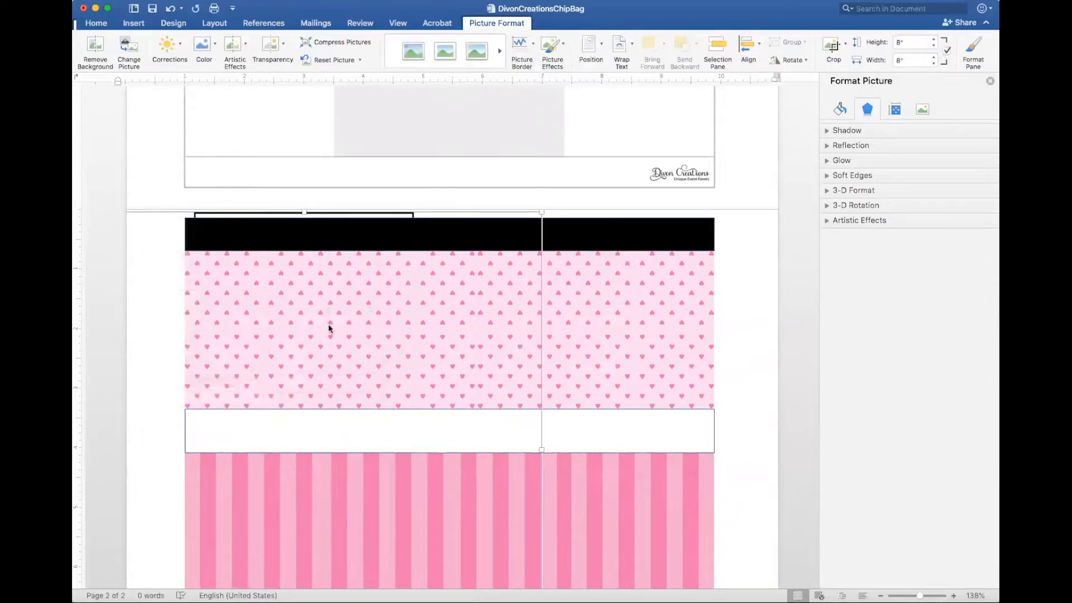
Crop the blank area off the right side of the nutrition facts picture, leaving it about 5.84" wide
{"action": "left_click", "coordinate": [835, 46]}
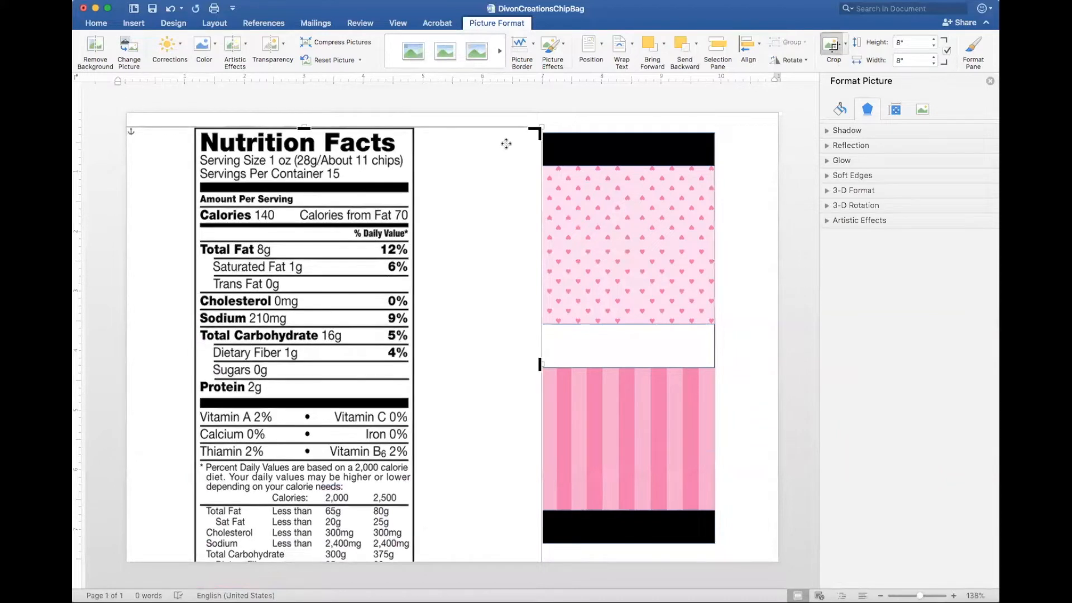
{"action": "left_click_drag", "start_coordinate": [536, 133], "coordinate": [413, 128]}
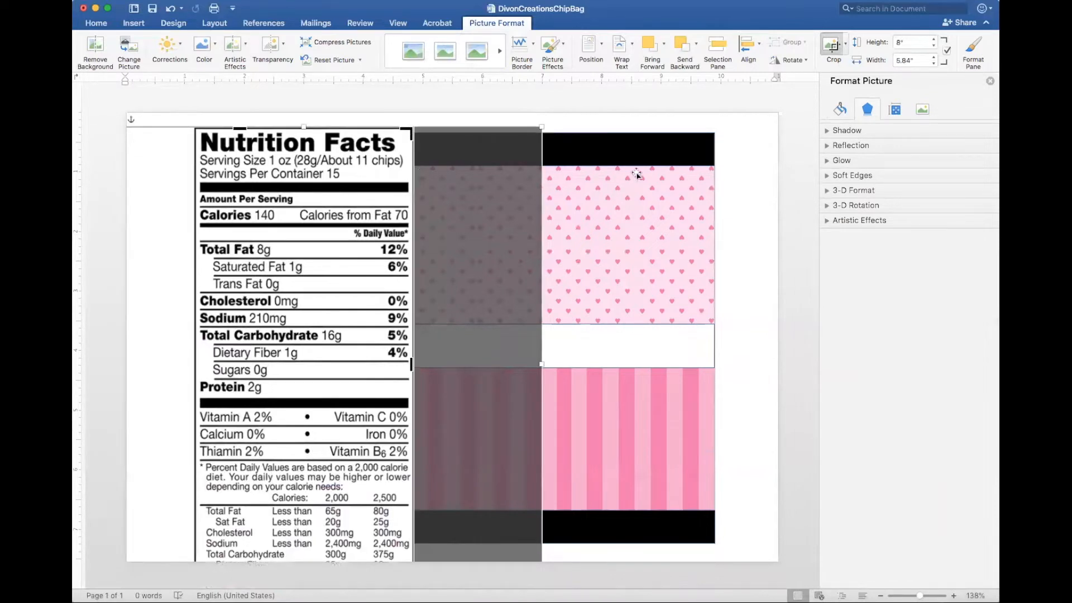
{"action": "left_click", "coordinate": [744, 195]}
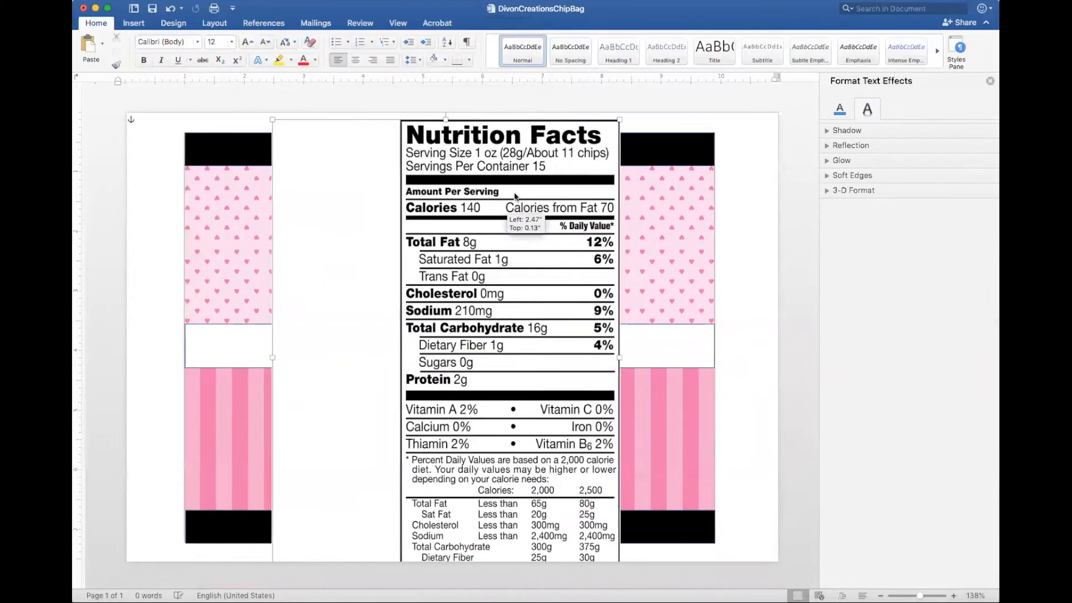
Shrink the nutrition facts picture to about 2.28" high and move it onto the right part of the heart pattern
{"action": "left_click", "coordinate": [620, 119]}
{"action": "left_click_drag", "start_coordinate": [619, 119], "coordinate": [371, 455]}
{"action": "left_click_drag", "start_coordinate": [346, 491], "coordinate": [567, 240]}
Crop the blank area off the left side of the nutrition facts picture, leaving it about 1.06" wide
{"action": "left_click", "coordinate": [833, 44]}
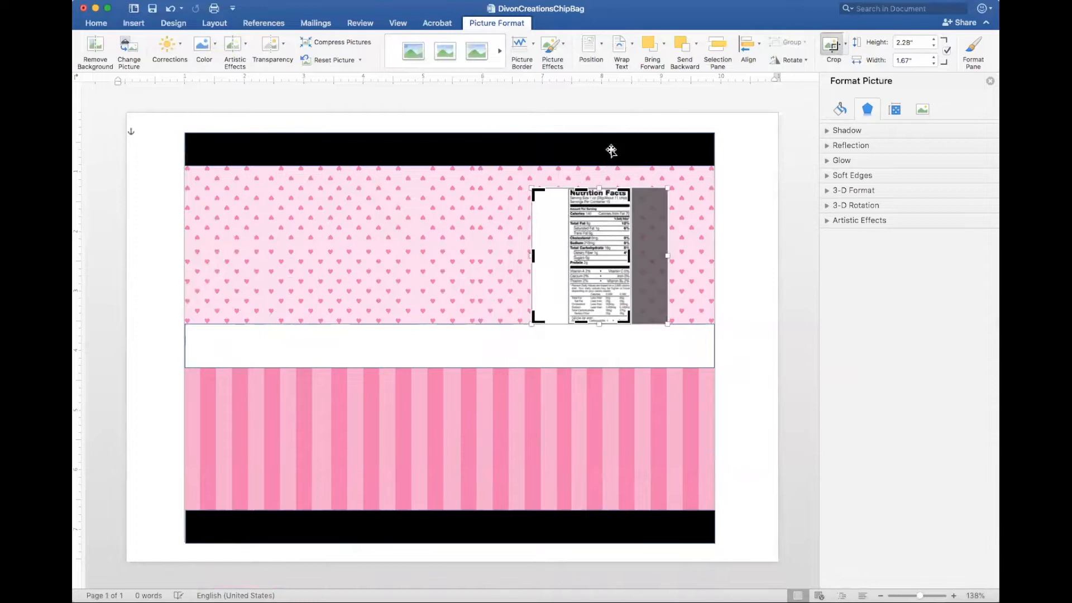
{"action": "left_click_drag", "start_coordinate": [534, 192], "coordinate": [567, 190]}
{"action": "left_click", "coordinate": [751, 173]}
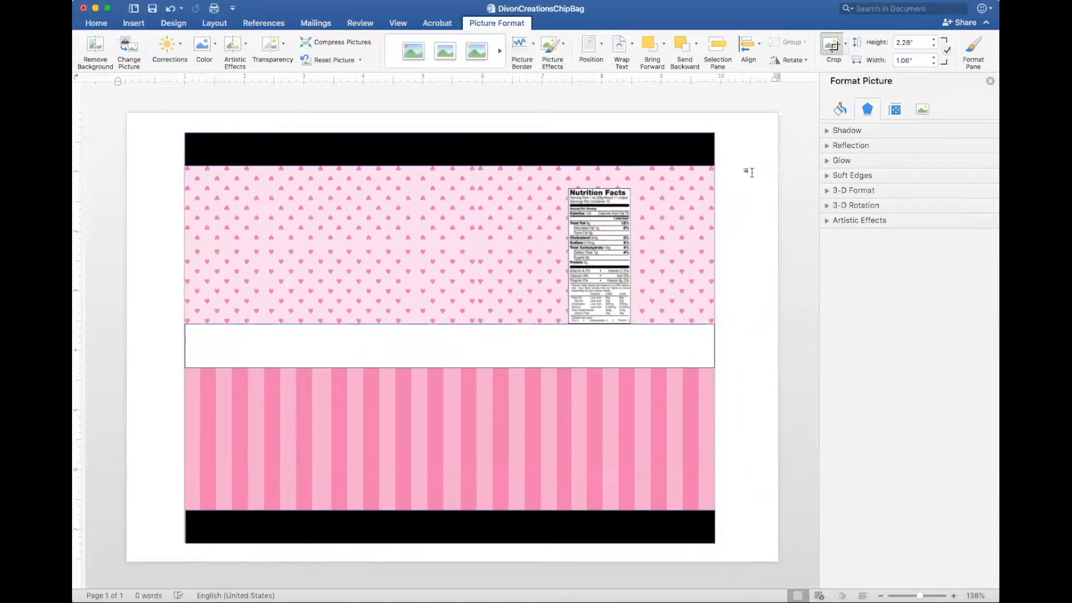
Enlarge the nutrition facts label and position it near the wrapper's right edge, overlapping the white band and the upper stripes
{"action": "left_click", "coordinate": [608, 303]}
{"action": "left_click_drag", "start_coordinate": [632, 327], "coordinate": [670, 408]}
{"action": "left_click_drag", "start_coordinate": [641, 365], "coordinate": [663, 352]}
{"action": "left_click", "coordinate": [755, 347]}
Insert the Bar Code.png picture and set its text wrapping to In Front of Text
{"action": "left_click", "coordinate": [134, 22]}
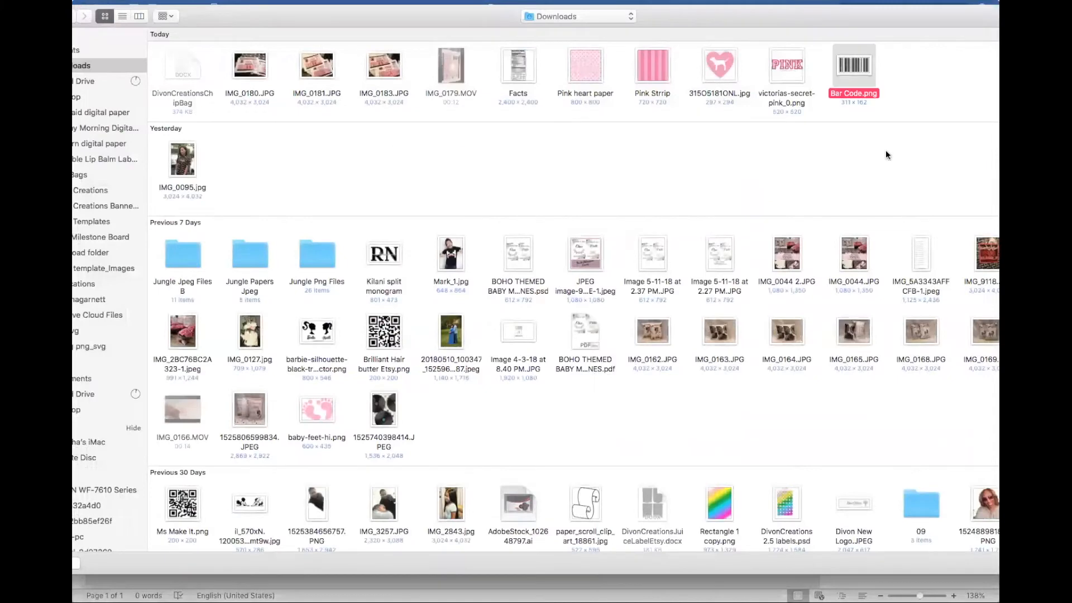
{"action": "key", "text": "Return"}
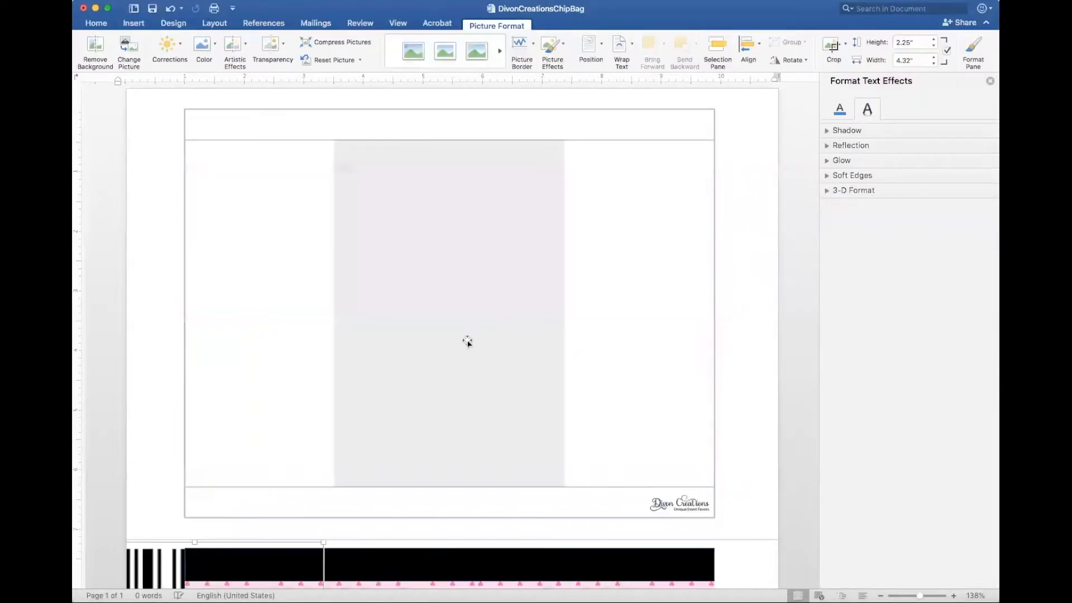
{"action": "right_click", "coordinate": [170, 258]}
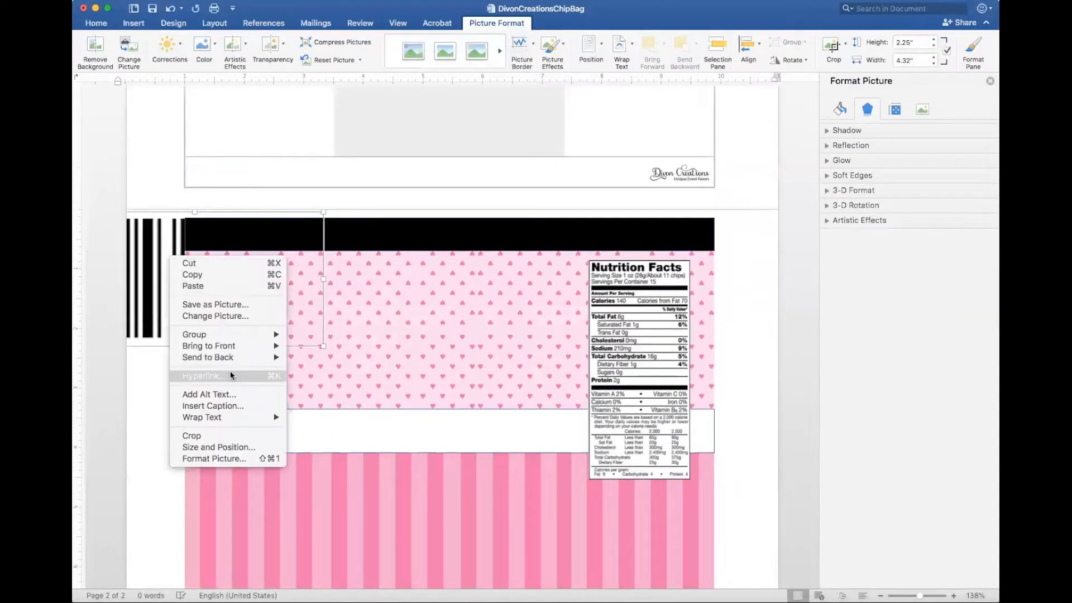
{"action": "mouse_move", "coordinate": [249, 416]}
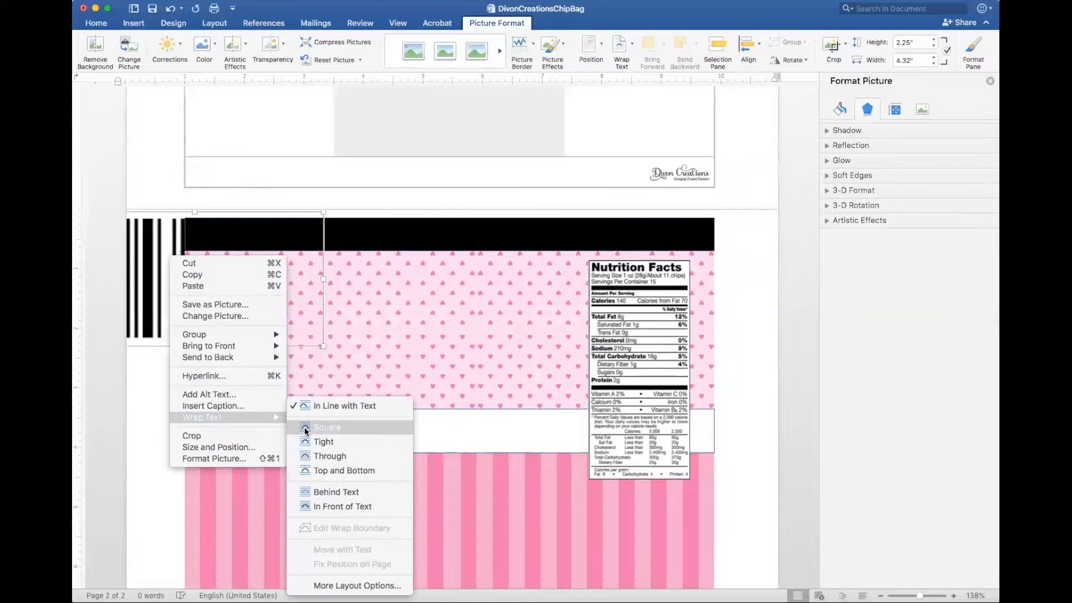
{"action": "left_click", "coordinate": [332, 503]}
Shrink the barcode to about 0.63" by 1.2" and place it on the stripes below the nutrition facts label
{"action": "left_click_drag", "start_coordinate": [206, 244], "coordinate": [602, 421]}
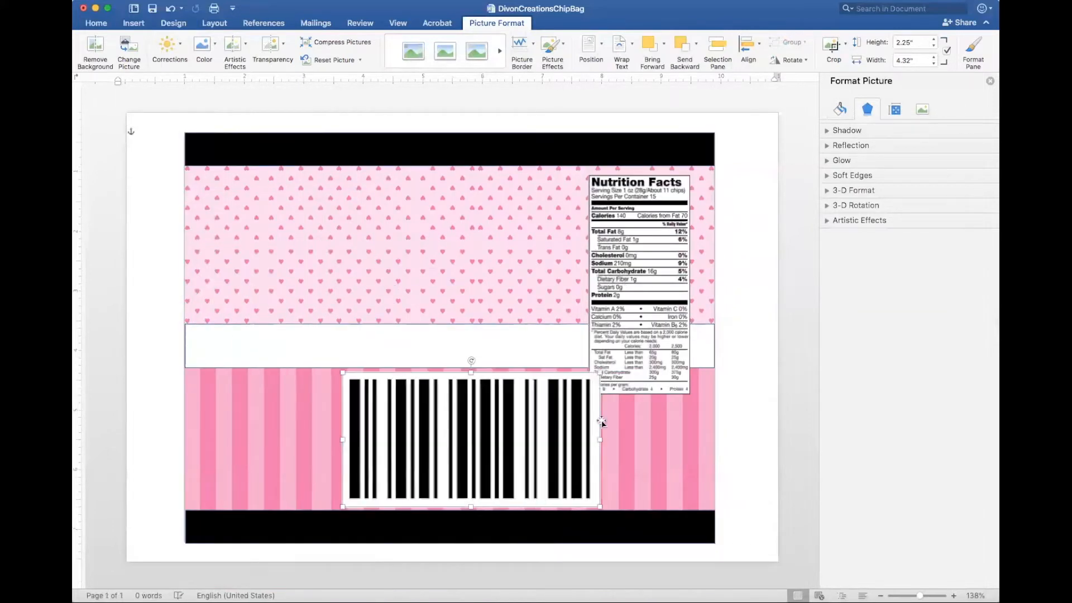
{"action": "left_click_drag", "start_coordinate": [600, 372], "coordinate": [418, 459]}
{"action": "left_click_drag", "start_coordinate": [385, 492], "coordinate": [651, 486]}
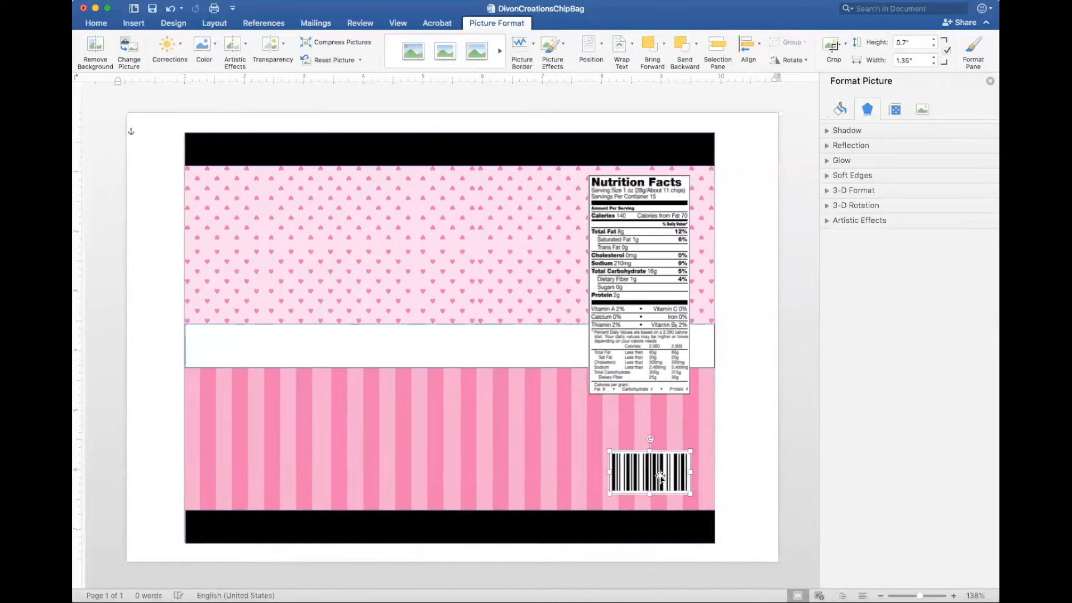
{"action": "left_click_drag", "start_coordinate": [692, 457], "coordinate": [655, 473]}
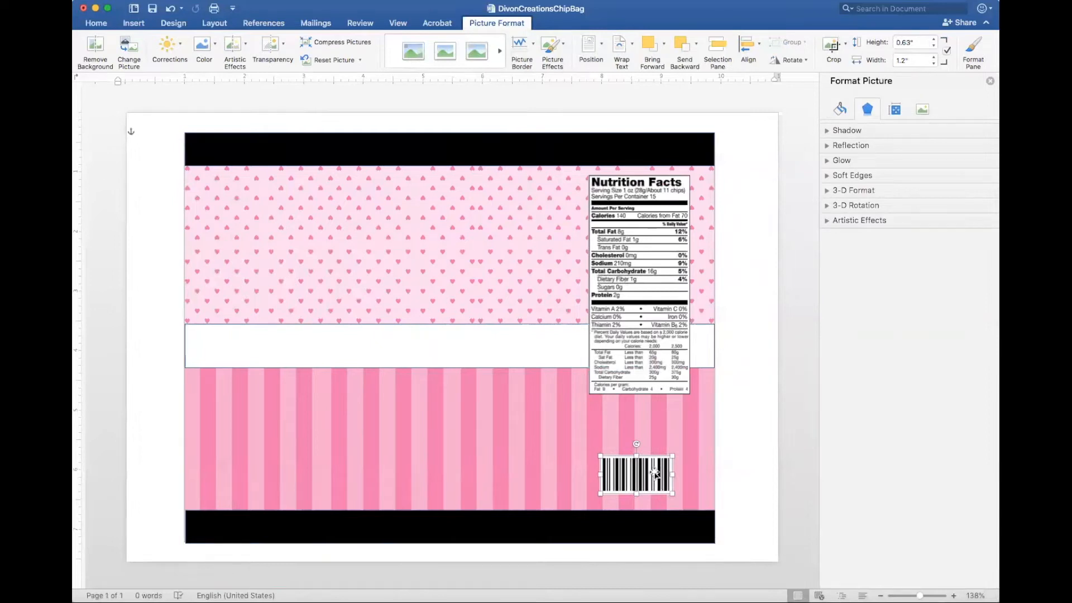
{"action": "left_click", "coordinate": [154, 125]}
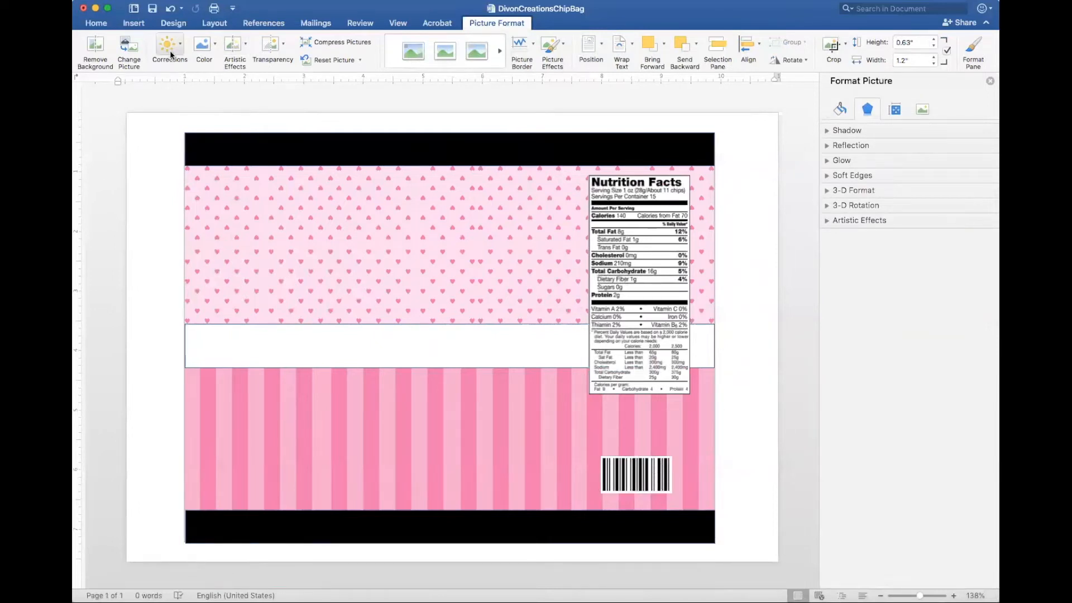
Insert the pink heart picture with the dog from Downloads and set its text wrapping to In Front of Text
{"action": "left_click", "coordinate": [142, 25]}
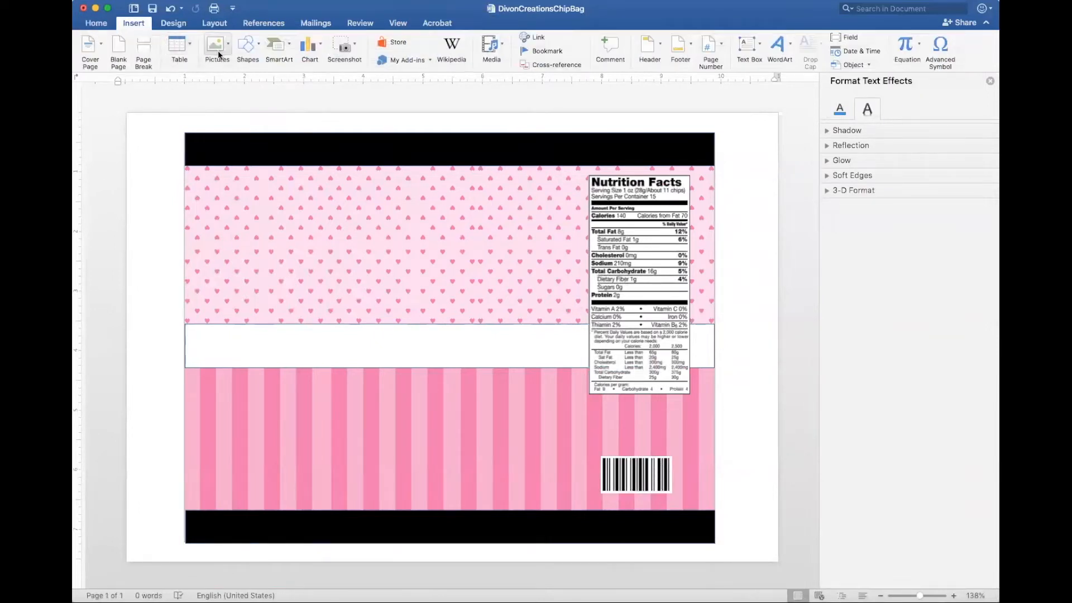
{"action": "left_click", "coordinate": [243, 82]}
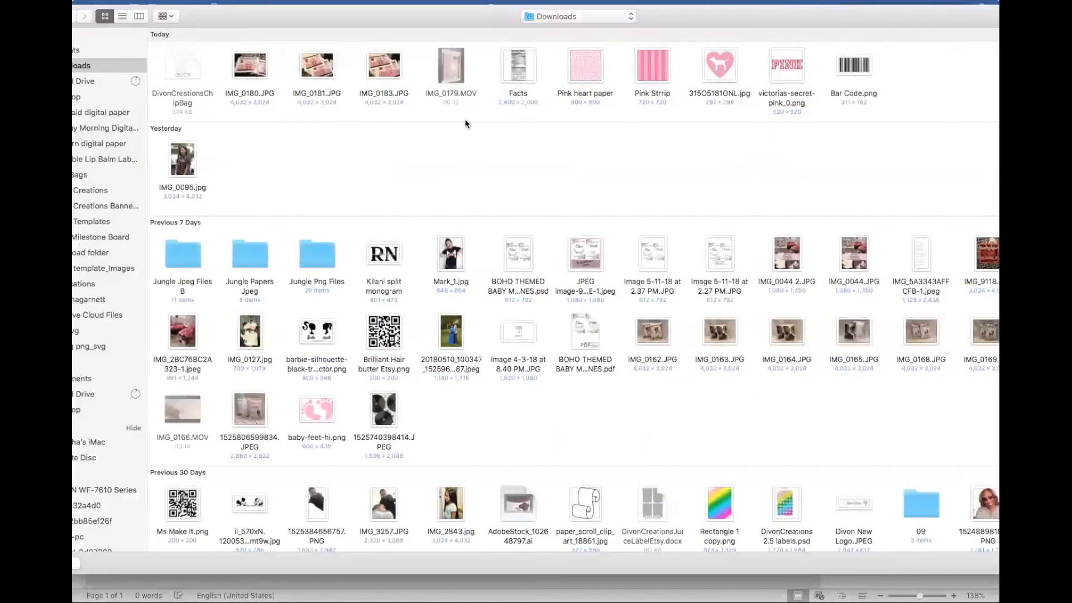
{"action": "left_click", "coordinate": [725, 75]}
{"action": "key", "text": "Return"}
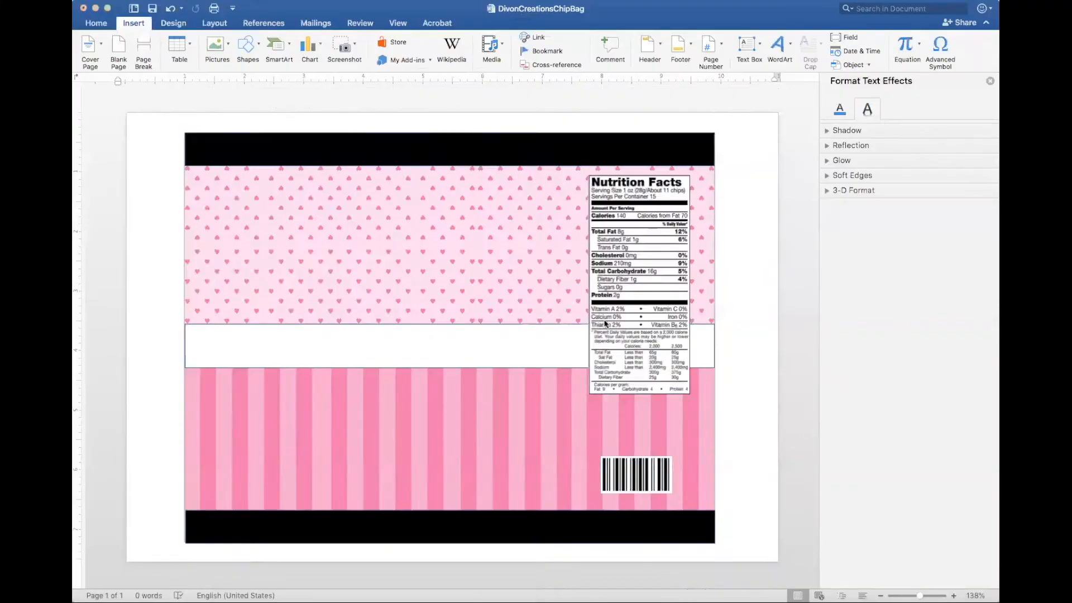
{"action": "scroll", "coordinate": [481, 487], "scroll_direction": "down", "scroll_amount": 6}
{"action": "right_click", "coordinate": [154, 324]}
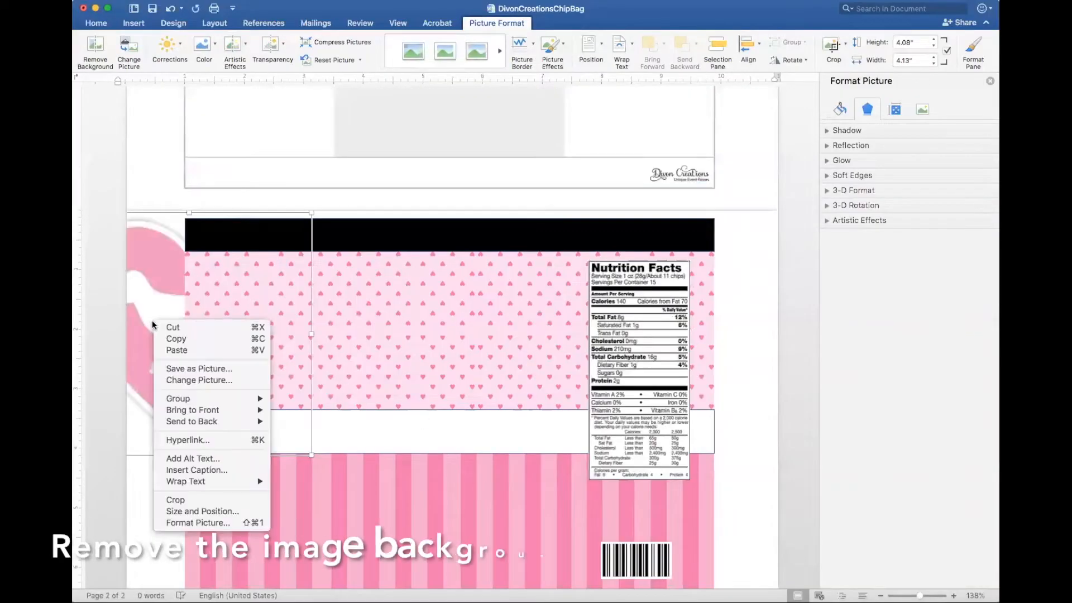
{"action": "mouse_move", "coordinate": [263, 481]}
{"action": "left_click", "coordinate": [310, 507]}
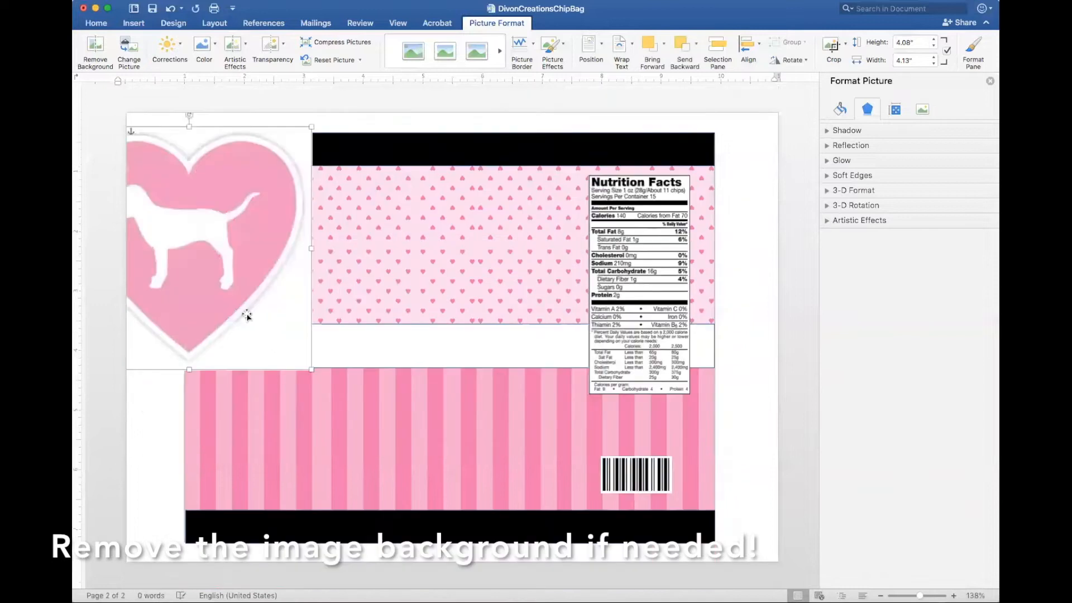
Move the heart picture onto the wrapper's centre and remove its background, extending the kept area to the whole picture
{"action": "left_click_drag", "start_coordinate": [247, 311], "coordinate": [502, 307]}
{"action": "left_click", "coordinate": [102, 67]}
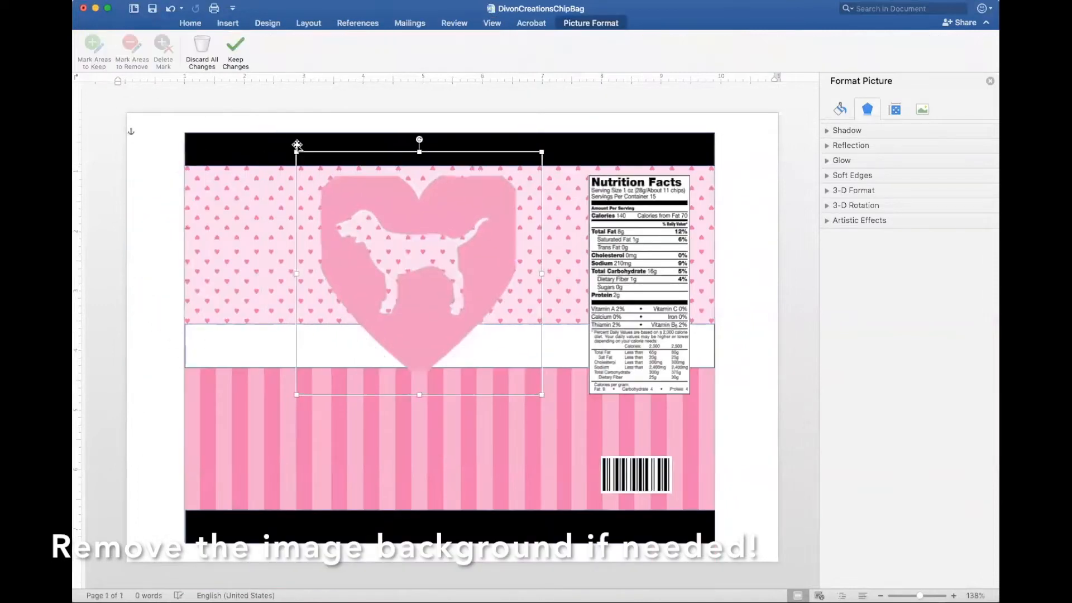
{"action": "left_click_drag", "start_coordinate": [320, 176], "coordinate": [298, 158]}
{"action": "left_click_drag", "start_coordinate": [407, 158], "coordinate": [408, 152]}
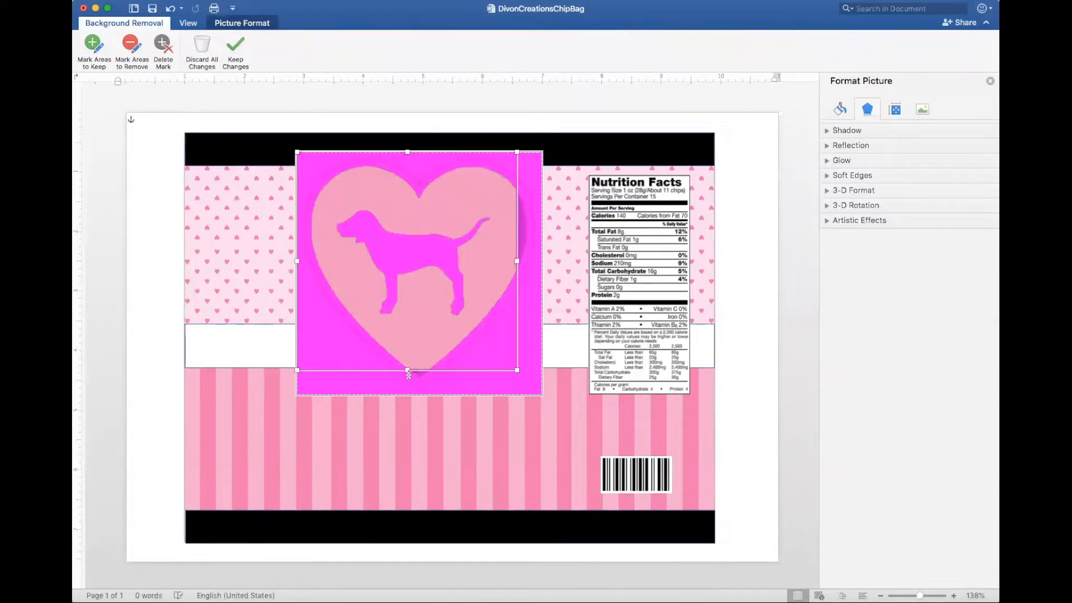
{"action": "left_click_drag", "start_coordinate": [408, 373], "coordinate": [407, 392]}
{"action": "left_click_drag", "start_coordinate": [518, 270], "coordinate": [541, 271]}
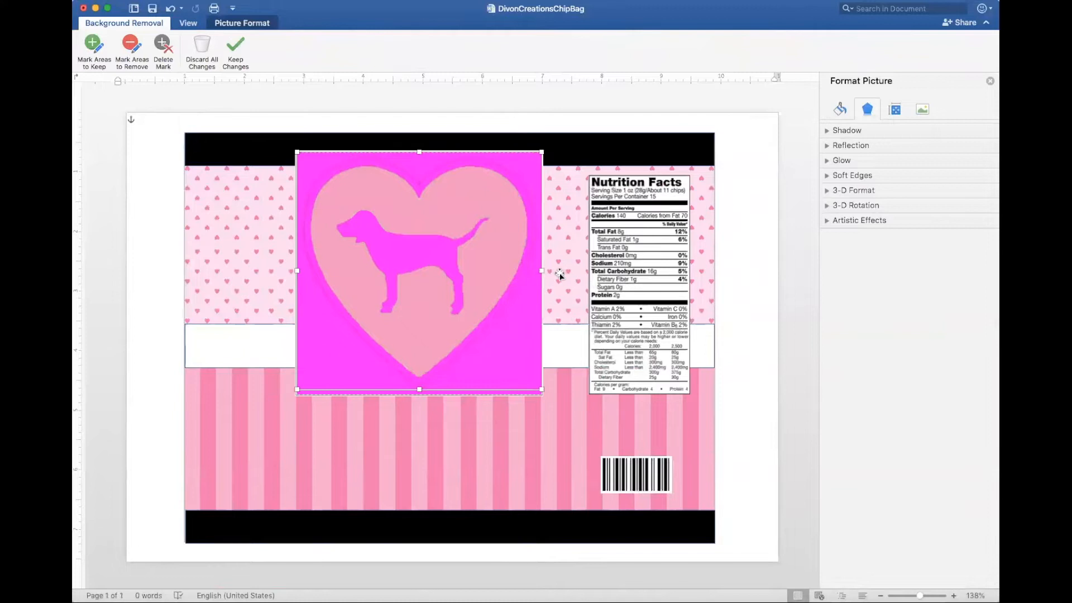
{"action": "left_click_drag", "start_coordinate": [419, 390], "coordinate": [418, 394]}
{"action": "left_click", "coordinate": [235, 50]}
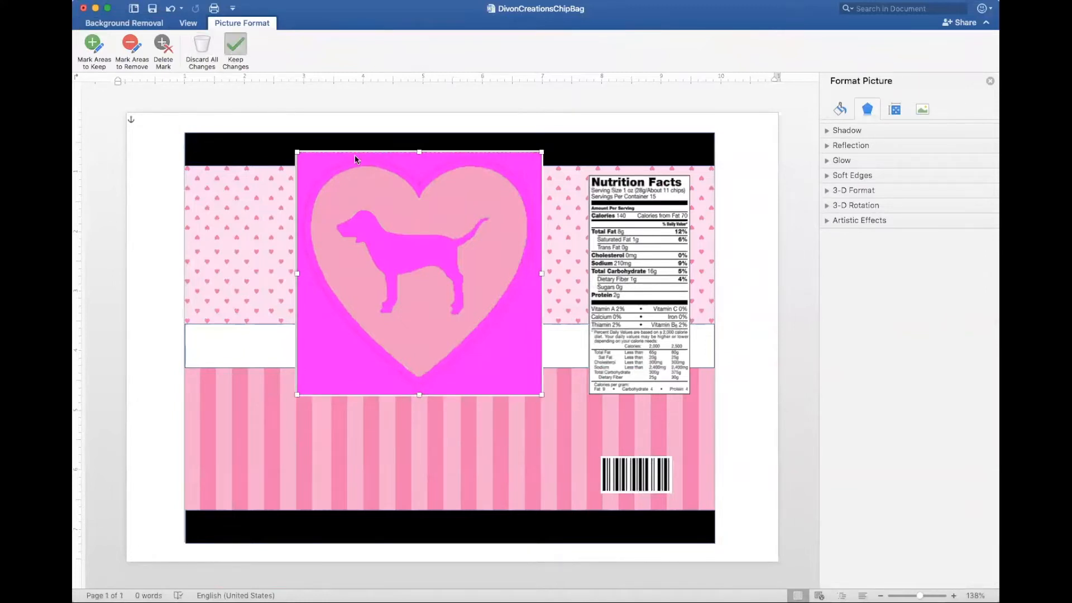
Shrink the heart logo and centre it near the upper edge of the heart pattern, just below the black band
{"action": "left_click_drag", "start_coordinate": [541, 151], "coordinate": [468, 178]}
{"action": "left_click_drag", "start_coordinate": [445, 354], "coordinate": [450, 387]}
{"action": "left_click_drag", "start_coordinate": [447, 226], "coordinate": [455, 224]}
{"action": "left_click_drag", "start_coordinate": [437, 363], "coordinate": [443, 339]}
Move the nutrition facts label slightly up and outward, to about 7.89" from the left and 1.01" from the top
{"action": "left_click", "coordinate": [678, 251]}
{"action": "mouse_move", "coordinate": [679, 252]}
{"action": "left_mouse_down"}
{"action": "mouse_move", "coordinate": [654, 251]}
{"action": "mouse_move", "coordinate": [685, 250]}
{"action": "mouse_move", "coordinate": [660, 244]}
{"action": "left_mouse_up"}
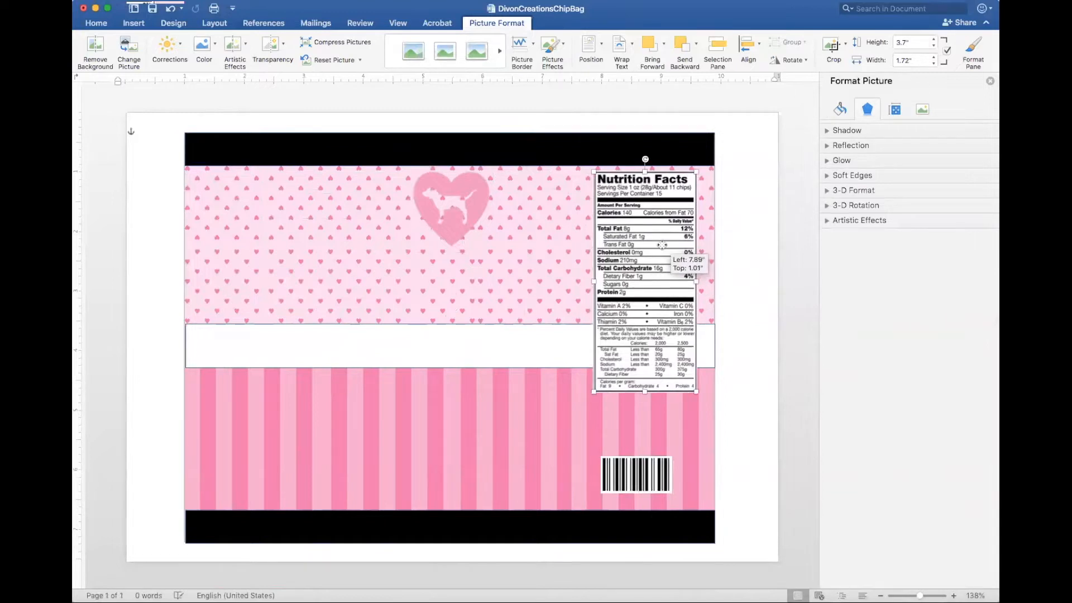
{"action": "left_click", "coordinate": [497, 265]}
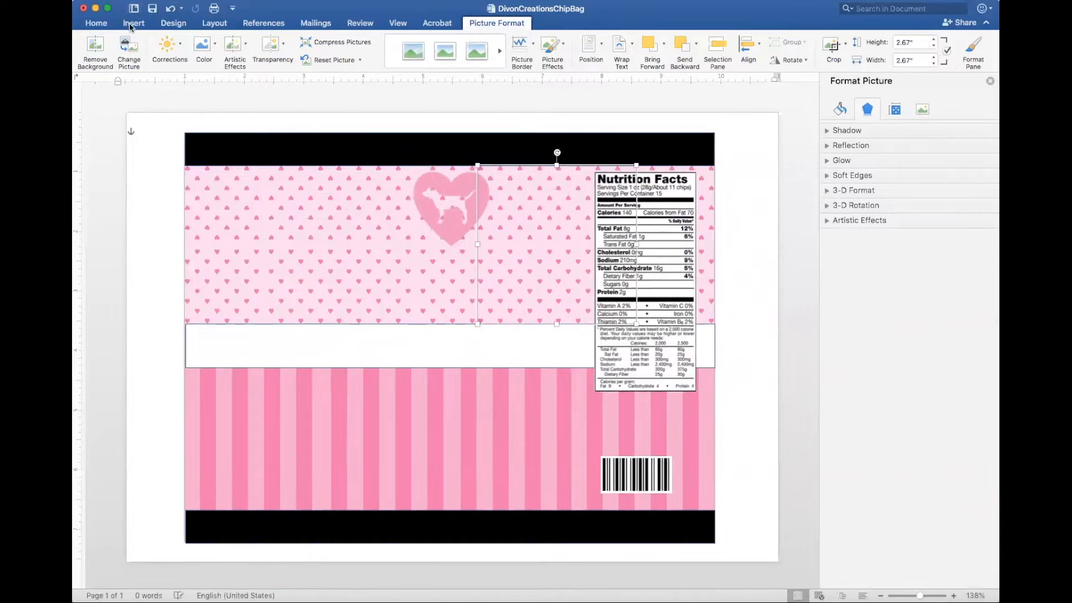
Insert the victorias-secret-pink_0.png picture from Downloads and set its text wrapping to In Front of Text
{"action": "left_click", "coordinate": [131, 25]}
{"action": "left_click", "coordinate": [226, 49]}
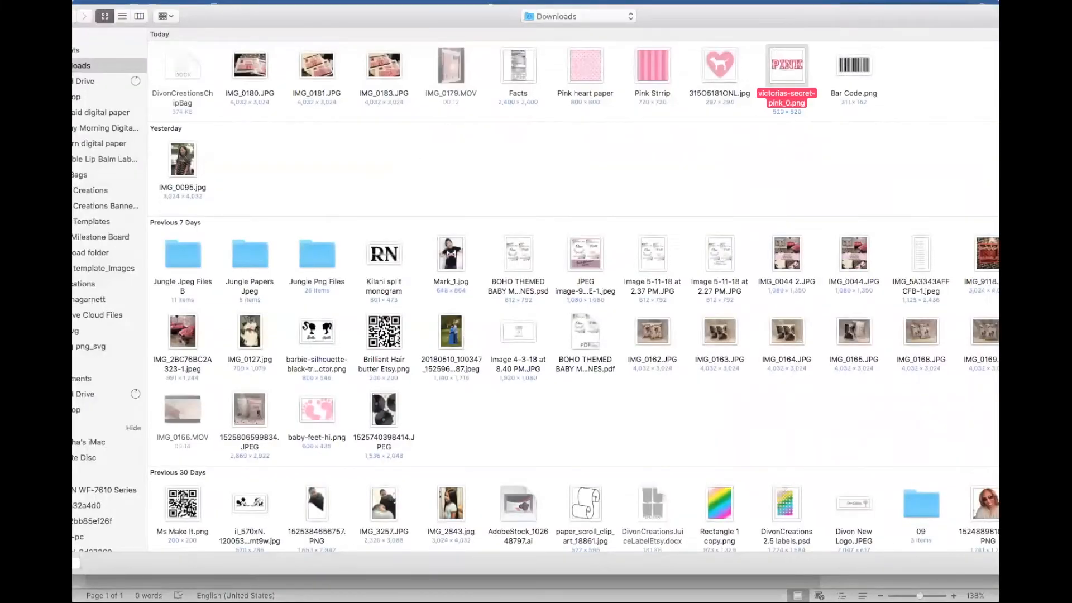
{"action": "key", "text": "Return"}
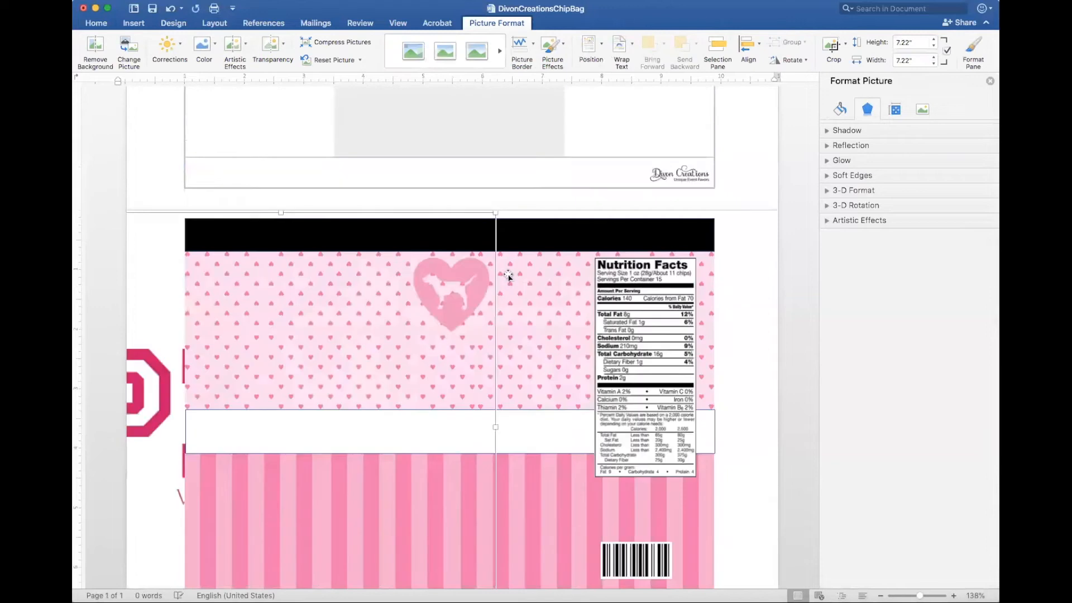
{"action": "right_click", "coordinate": [150, 379]}
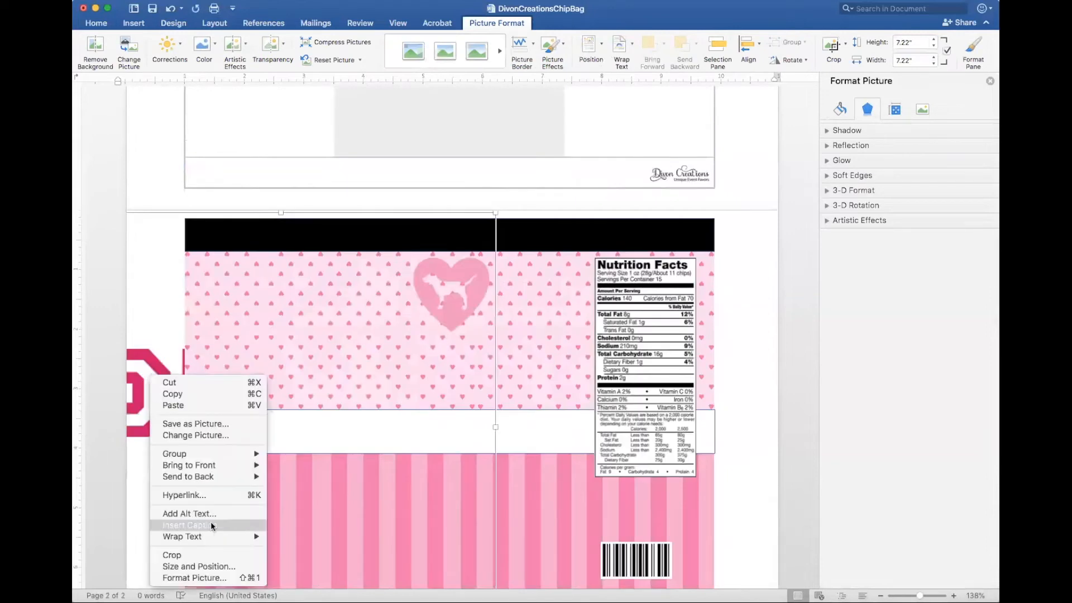
{"action": "mouse_move", "coordinate": [210, 537]}
{"action": "left_click", "coordinate": [312, 505]}
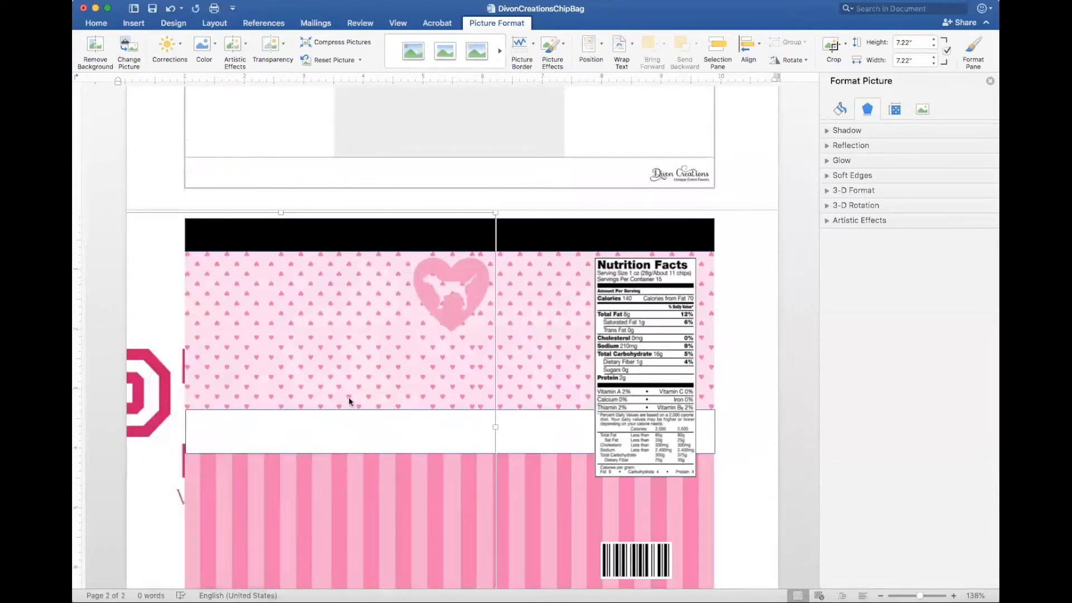
Shrink the inserted logo onto the wrapper's centre and crop it to the word PINK, about 1.04" by 3.15"
{"action": "left_click_drag", "start_coordinate": [497, 126], "coordinate": [226, 395]}
{"action": "left_click_drag", "start_coordinate": [210, 458], "coordinate": [446, 286]}
{"action": "left_click", "coordinate": [833, 45]}
{"action": "left_click_drag", "start_coordinate": [445, 366], "coordinate": [454, 308]}
{"action": "left_click_drag", "start_coordinate": [442, 210], "coordinate": [453, 268]}
{"action": "left_click", "coordinate": [548, 249]}
Adjust the PINK logo's position so it sits centred between the heart logo and the white band
{"action": "left_click", "coordinate": [454, 276]}
{"action": "mouse_move", "coordinate": [519, 302]}
{"action": "left_mouse_down"}
{"action": "mouse_move", "coordinate": [548, 311]}
{"action": "mouse_move", "coordinate": [499, 303]}
{"action": "left_mouse_up"}
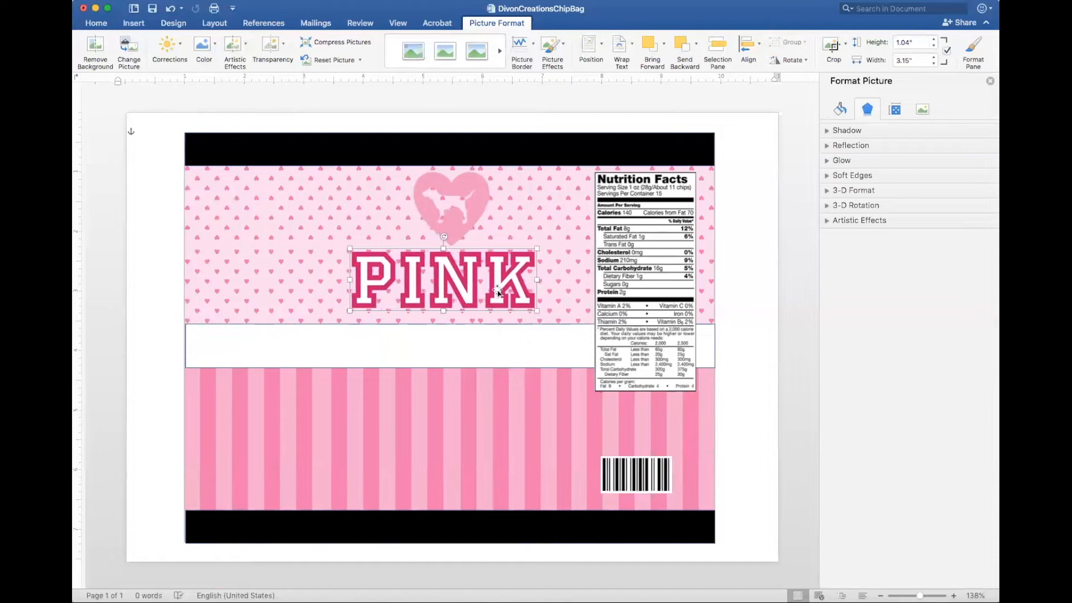
{"action": "left_click_drag", "start_coordinate": [467, 341], "coordinate": [468, 384]}
{"action": "left_click_drag", "start_coordinate": [445, 296], "coordinate": [449, 297]}
{"action": "left_click_drag", "start_coordinate": [464, 384], "coordinate": [469, 346]}
{"action": "left_click", "coordinate": [767, 345]}
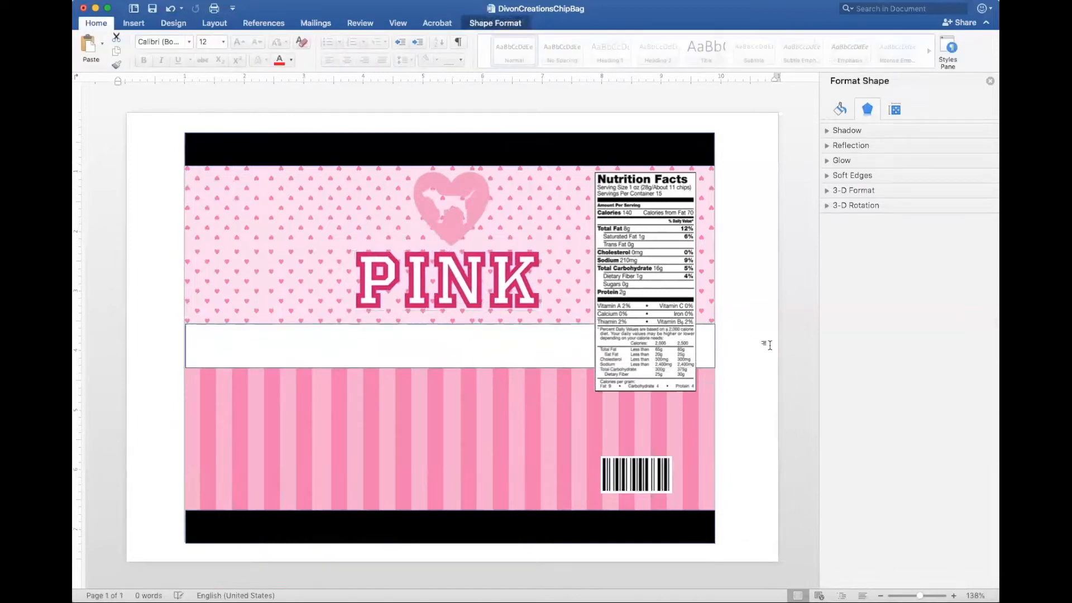
Insert the photo IMG_0095.jpg from Downloads and set its text wrapping to In Front of Text
{"action": "left_click", "coordinate": [135, 24]}
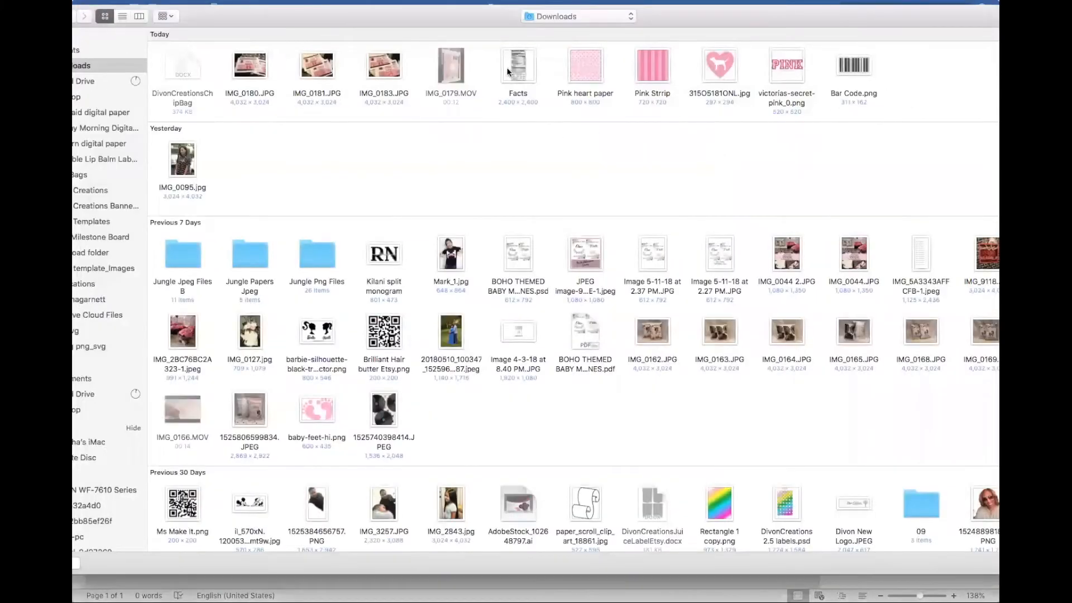
{"action": "left_click", "coordinate": [180, 161]}
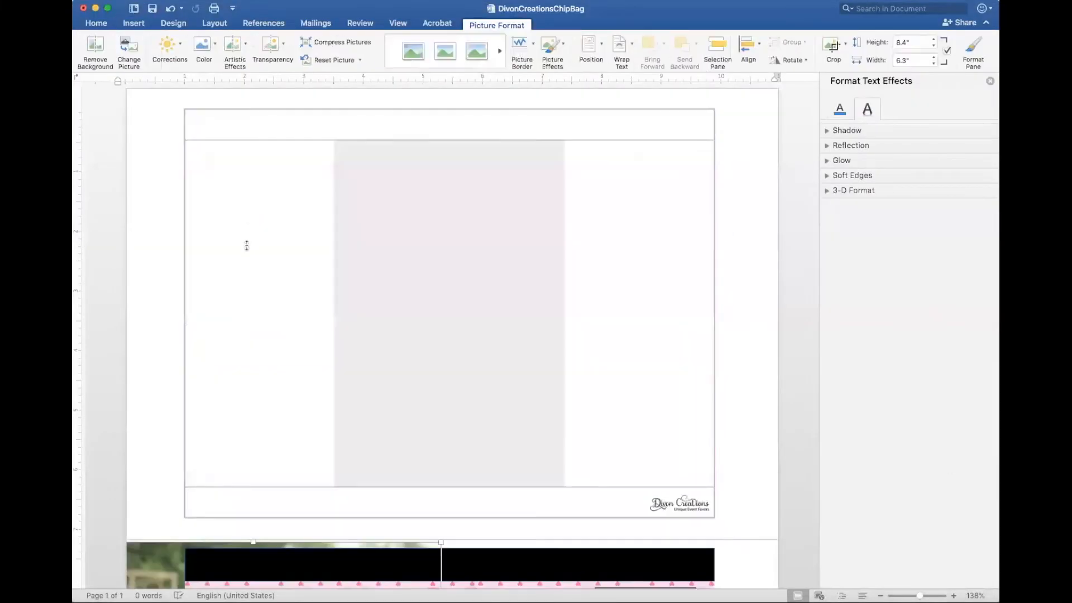
{"action": "scroll", "coordinate": [255, 244], "scroll_direction": "down", "scroll_amount": 5}
{"action": "right_click", "coordinate": [149, 287]}
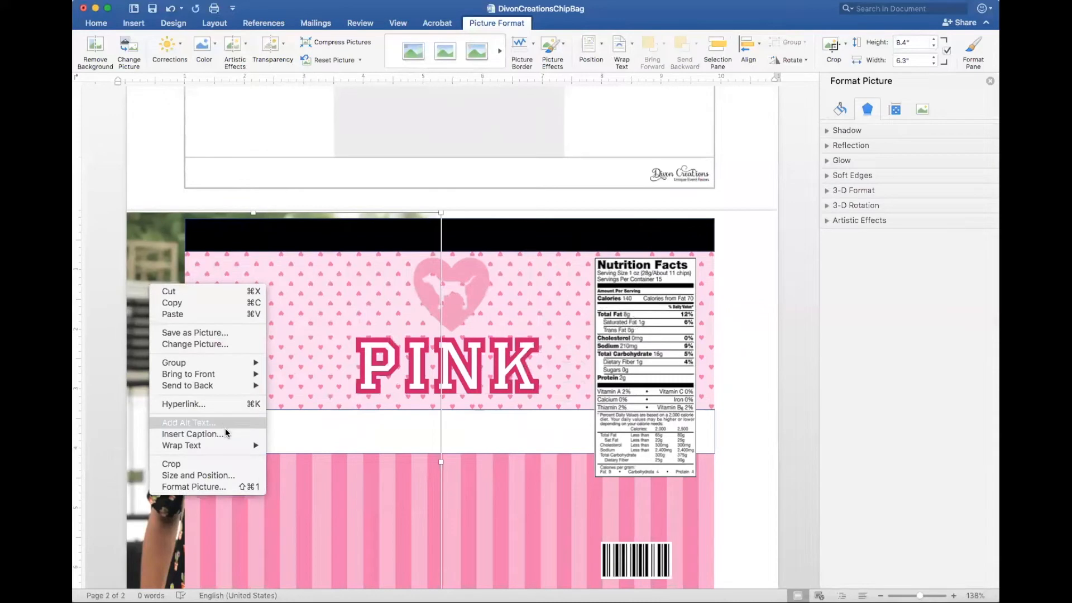
{"action": "mouse_move", "coordinate": [254, 447]}
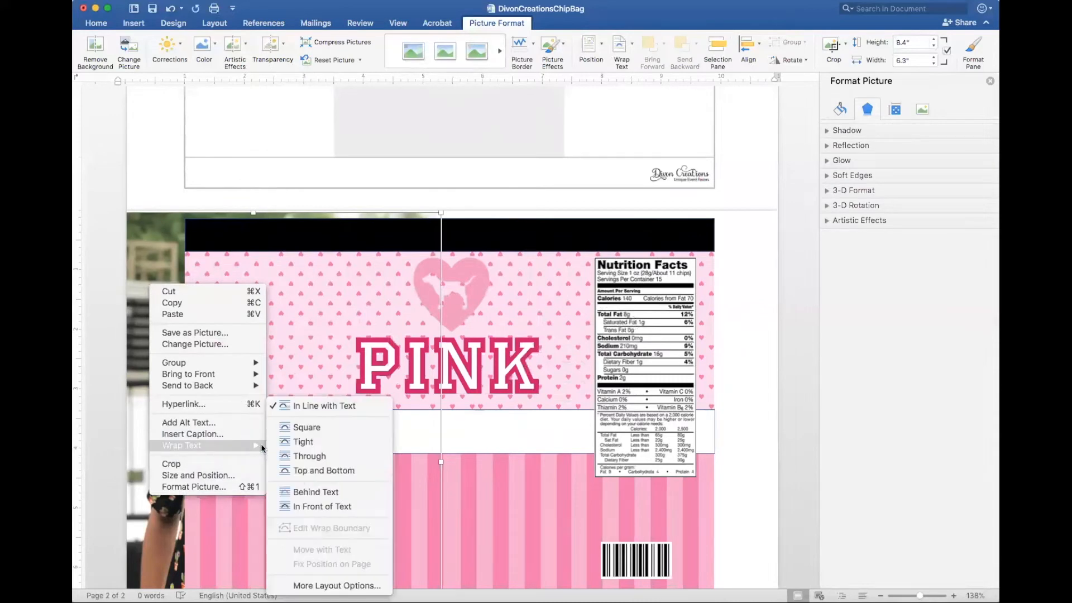
{"action": "left_click", "coordinate": [303, 491]}
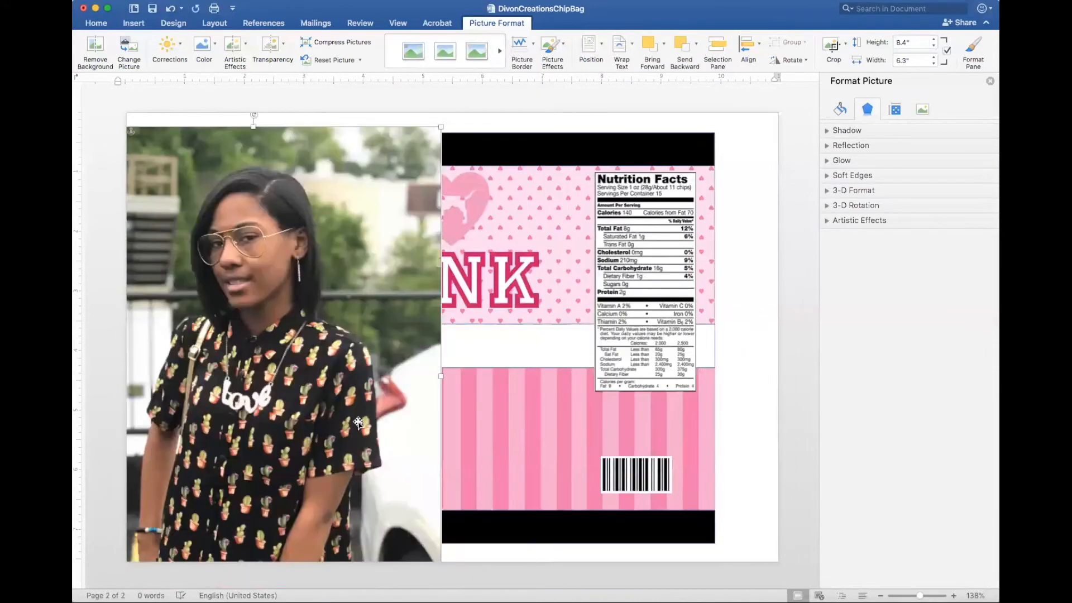
Shrink the photo onto the left end of the heart pattern and apply a soft-edged picture style
{"action": "left_click_drag", "start_coordinate": [436, 135], "coordinate": [210, 434]}
{"action": "left_click_drag", "start_coordinate": [174, 496], "coordinate": [295, 233]}
{"action": "left_click_drag", "start_coordinate": [270, 276], "coordinate": [272, 221]}
{"action": "left_click", "coordinate": [500, 51]}
{"action": "left_click", "coordinate": [484, 54]}
{"action": "left_click", "coordinate": [462, 99]}
Enlarge the photo slightly and try it centred on the stripes below the white band
{"action": "left_click", "coordinate": [265, 235]}
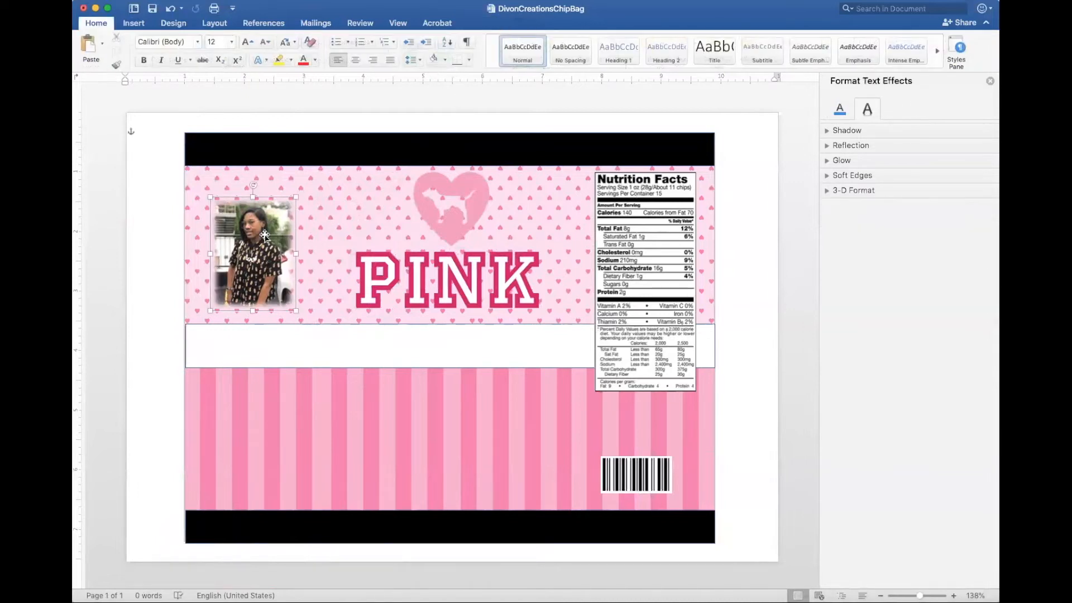
{"action": "mouse_move", "coordinate": [288, 215]}
{"action": "left_mouse_down"}
{"action": "mouse_move", "coordinate": [301, 195]}
{"action": "mouse_move", "coordinate": [288, 210]}
{"action": "left_mouse_up"}
{"action": "left_click_drag", "start_coordinate": [266, 254], "coordinate": [461, 440]}
{"action": "left_click", "coordinate": [778, 432]}
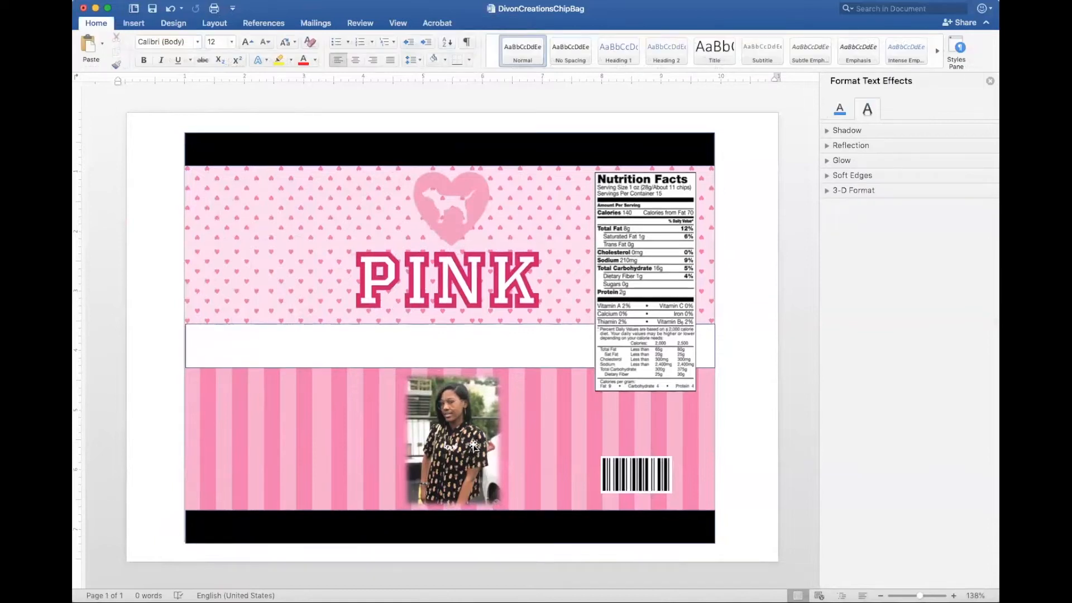
Move the photo back to the left end of the heart pattern and fit it above the white band
{"action": "left_click_drag", "start_coordinate": [477, 446], "coordinate": [275, 254]}
{"action": "left_click_drag", "start_coordinate": [324, 357], "coordinate": [326, 408]}
{"action": "left_click_drag", "start_coordinate": [272, 316], "coordinate": [266, 303]}
{"action": "left_click_drag", "start_coordinate": [473, 407], "coordinate": [477, 354]}
{"action": "left_click", "coordinate": [455, 433]}
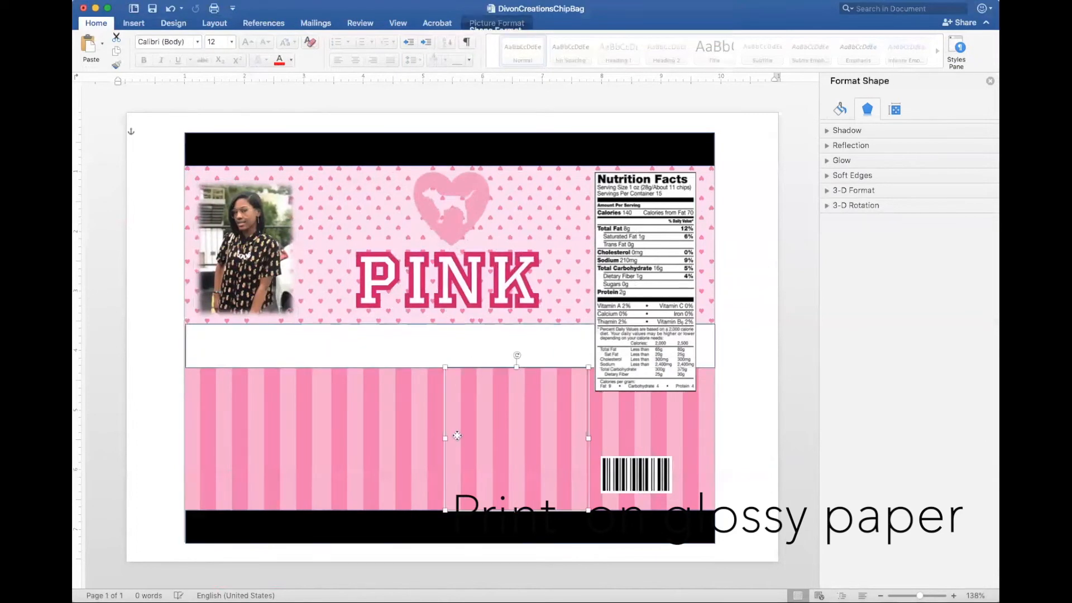
Draw a text box about 0.74" by 3.39" on the white band's centre and enter "Happy Birthday" with the first name
{"action": "left_click", "coordinate": [133, 23]}
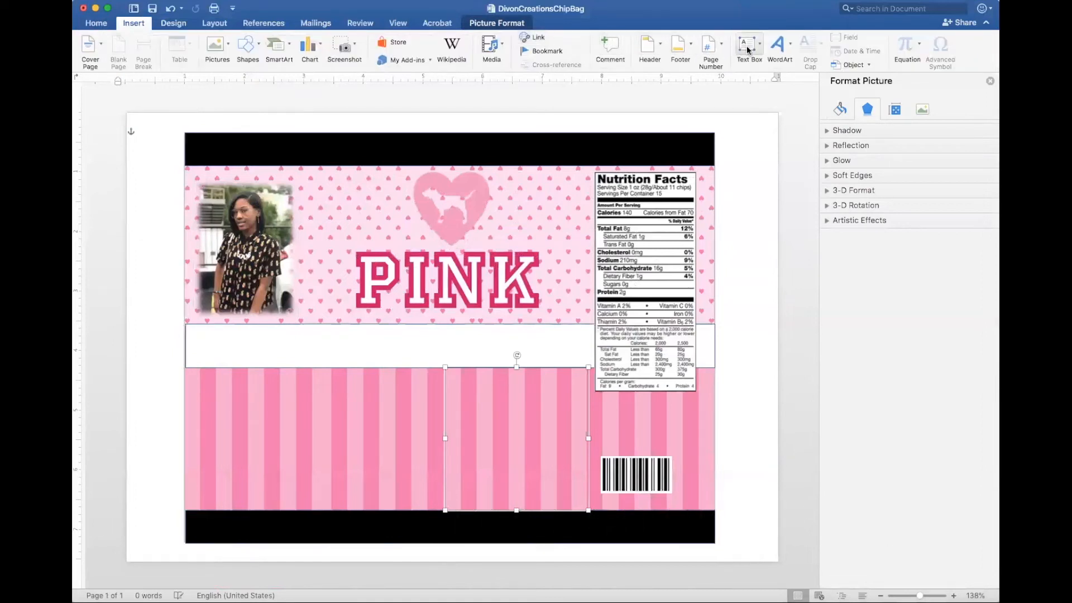
{"action": "left_click", "coordinate": [763, 66]}
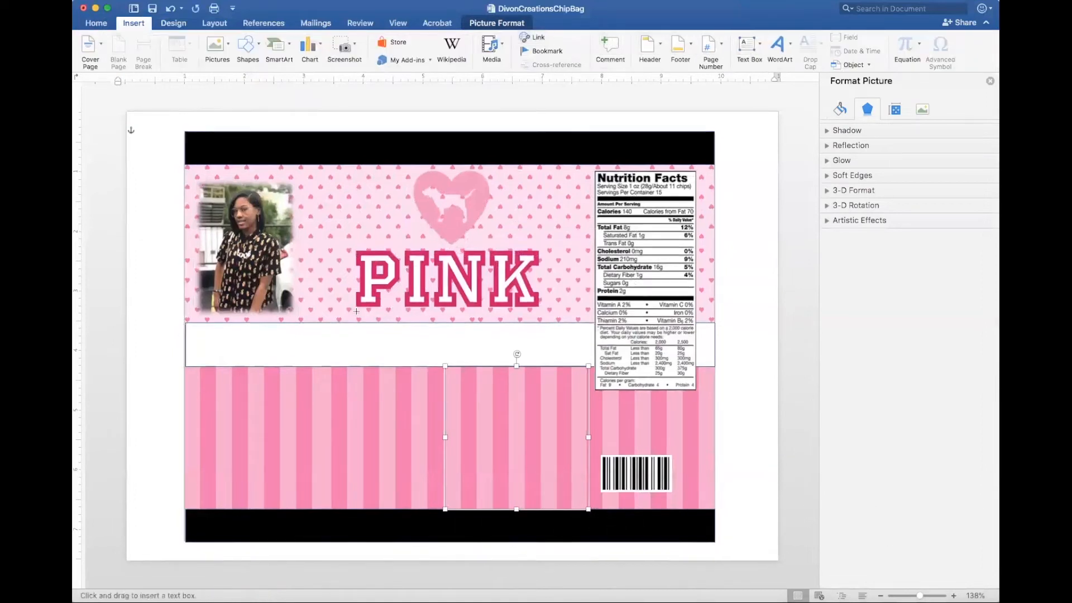
{"action": "left_click_drag", "start_coordinate": [441, 350], "coordinate": [529, 358]}
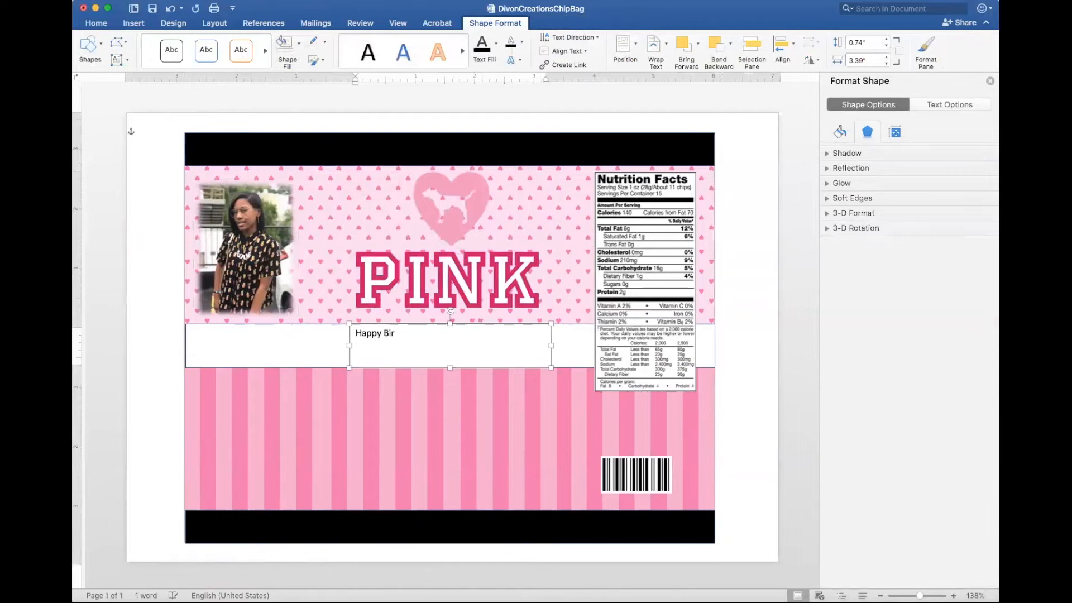
{"action": "type", "text": "Happy Birthday Tiana"}
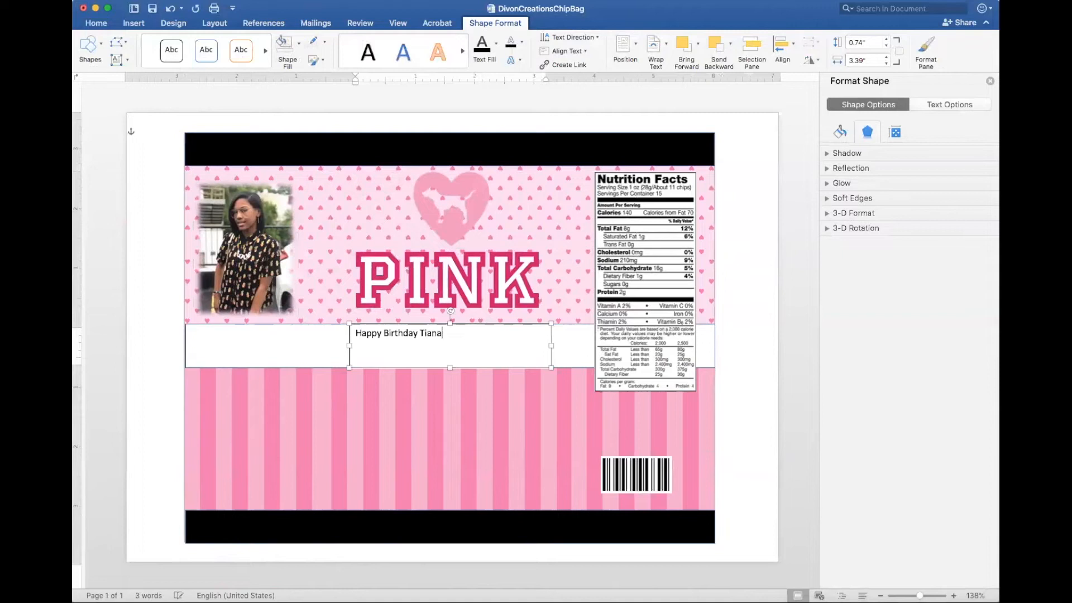
Change the font of the birthday text to Impact
{"action": "left_click", "coordinate": [96, 23]}
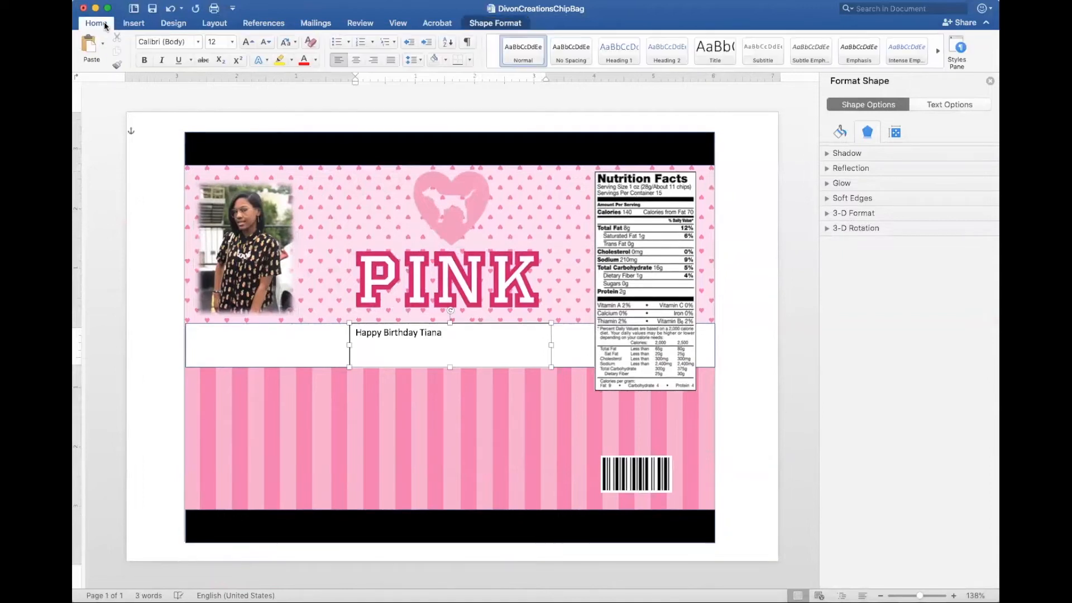
{"action": "left_click_drag", "start_coordinate": [445, 335], "coordinate": [330, 331]}
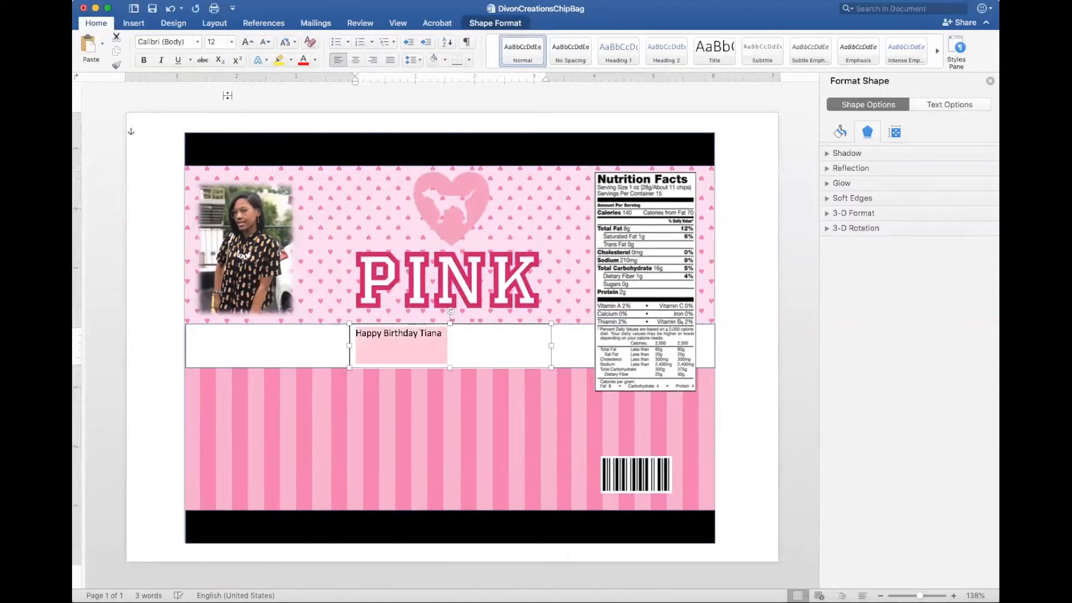
{"action": "left_click", "coordinate": [198, 44]}
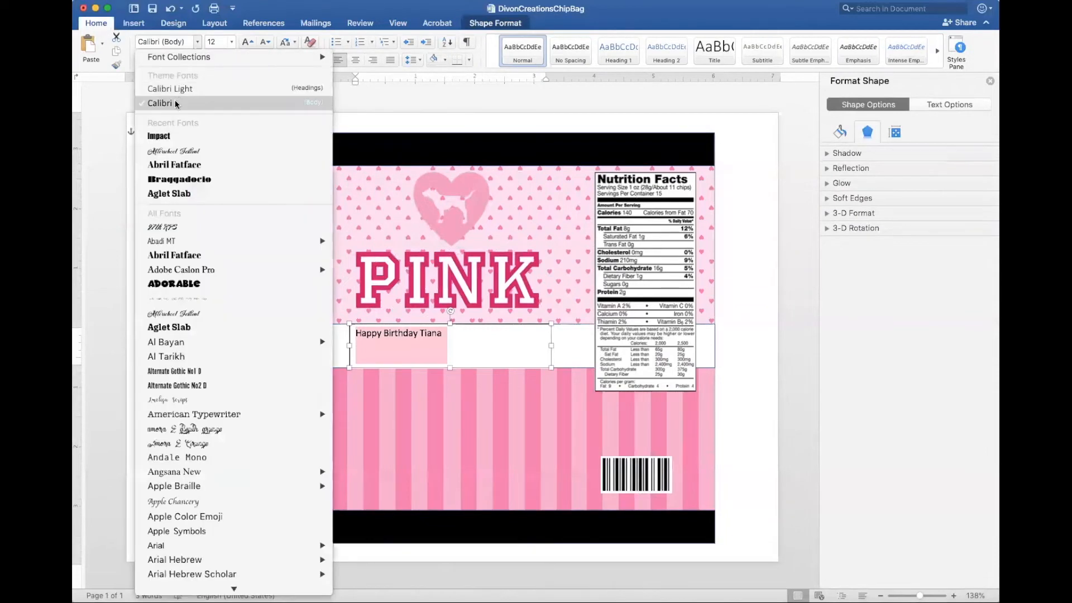
{"action": "left_click", "coordinate": [207, 179]}
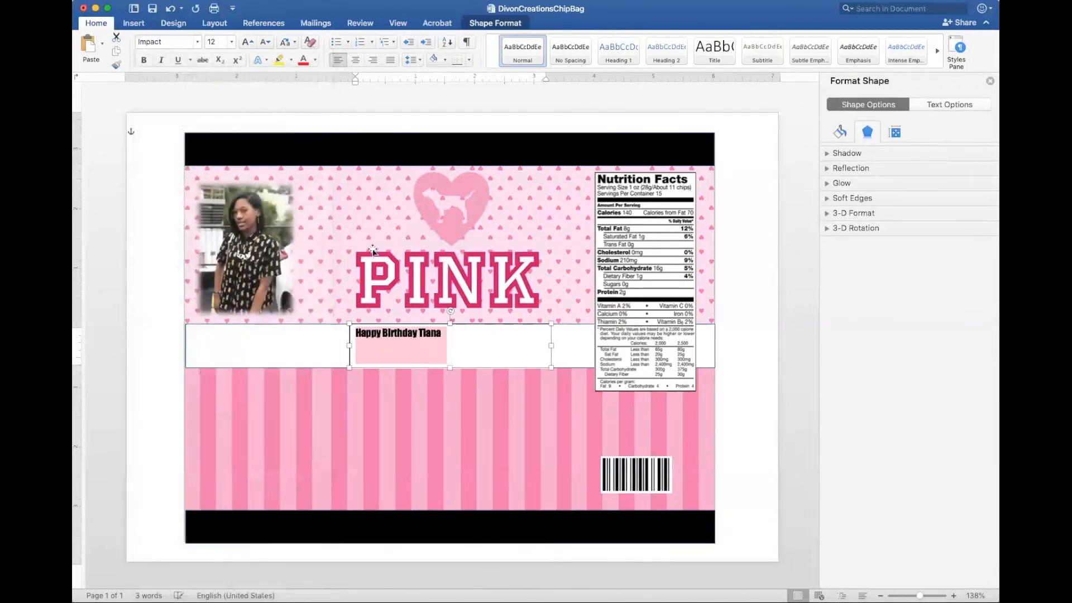
Enlarge the birthday text to 26 points and centre it in its text box
{"action": "left_click", "coordinate": [248, 42]}
{"action": "left_click", "coordinate": [248, 42]}
{"action": "left_click", "coordinate": [248, 42]}
{"action": "left_click", "coordinate": [248, 41]}
{"action": "left_click", "coordinate": [248, 42]}
{"action": "left_click", "coordinate": [248, 41]}
{"action": "left_click", "coordinate": [248, 42]}
{"action": "left_click", "coordinate": [248, 42]}
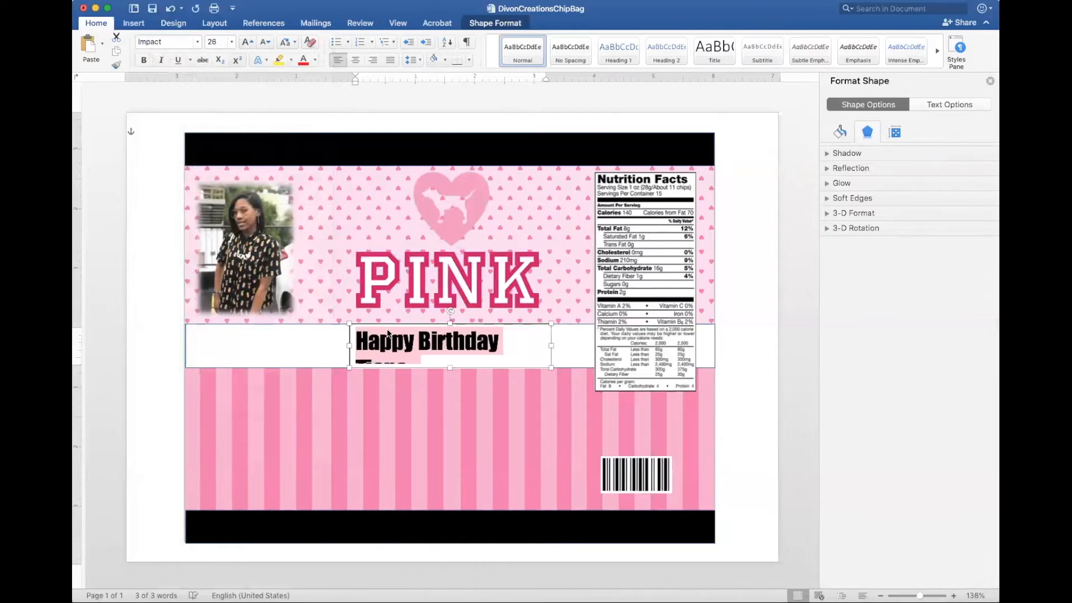
{"action": "left_click", "coordinate": [271, 47]}
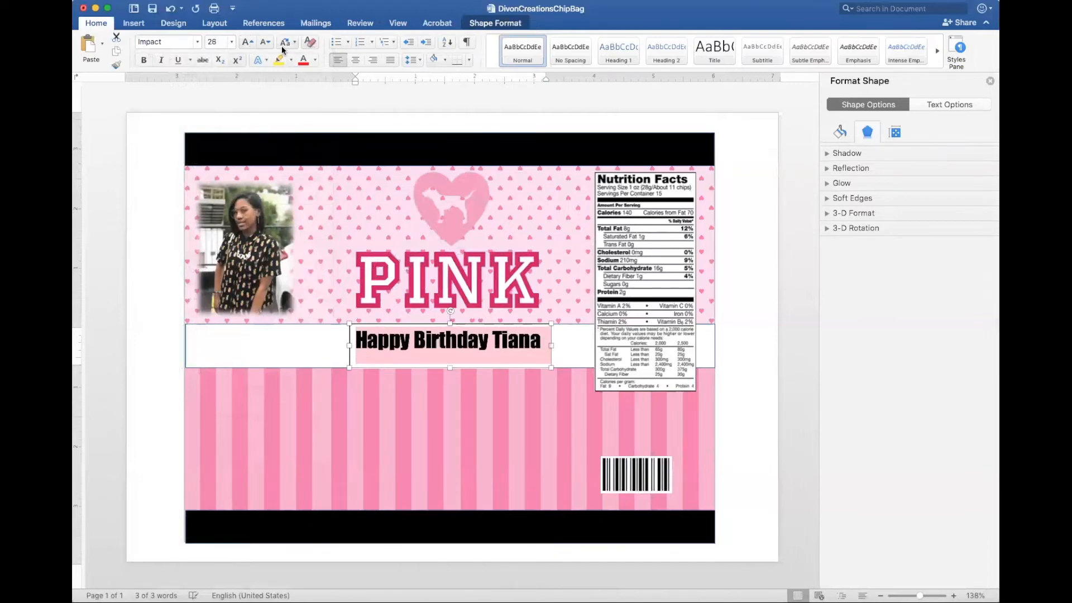
{"action": "left_click", "coordinate": [355, 61]}
Reduce the birthday text box to about 0.58" high and centre it vertically within the white band
{"action": "left_click_drag", "start_coordinate": [451, 366], "coordinate": [465, 346]}
{"action": "left_click_drag", "start_coordinate": [564, 350], "coordinate": [572, 411]}
{"action": "left_click_drag", "start_coordinate": [514, 359], "coordinate": [518, 359]}
{"action": "left_click_drag", "start_coordinate": [450, 367], "coordinate": [450, 363]}
{"action": "left_click_drag", "start_coordinate": [508, 407], "coordinate": [500, 346]}
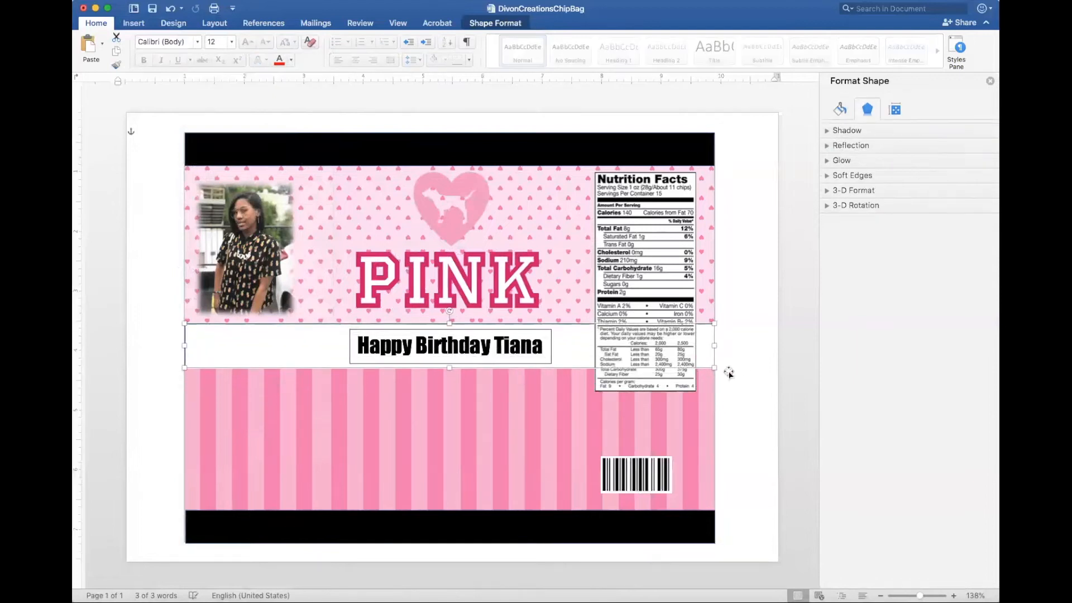
{"action": "left_click", "coordinate": [748, 372]}
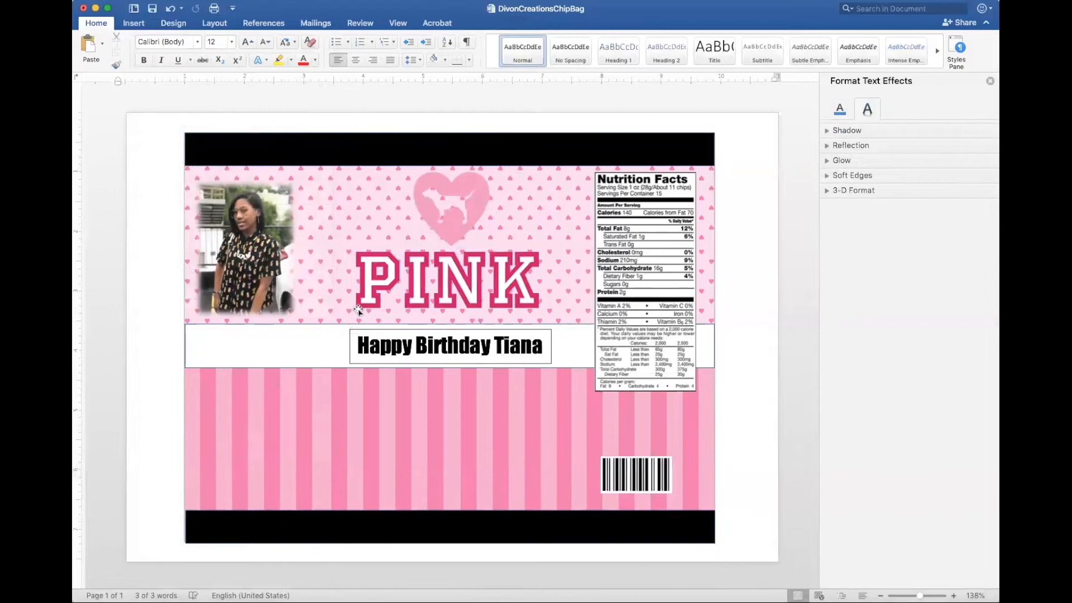
Remove the outline from the birthday text box
{"action": "left_click", "coordinate": [353, 335]}
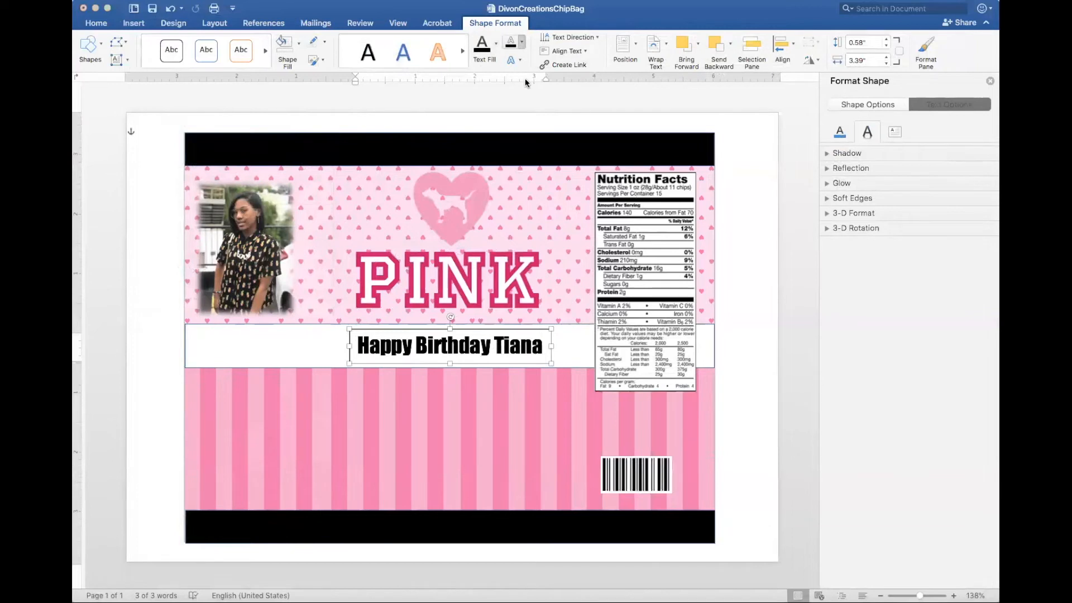
{"action": "left_click", "coordinate": [743, 187]}
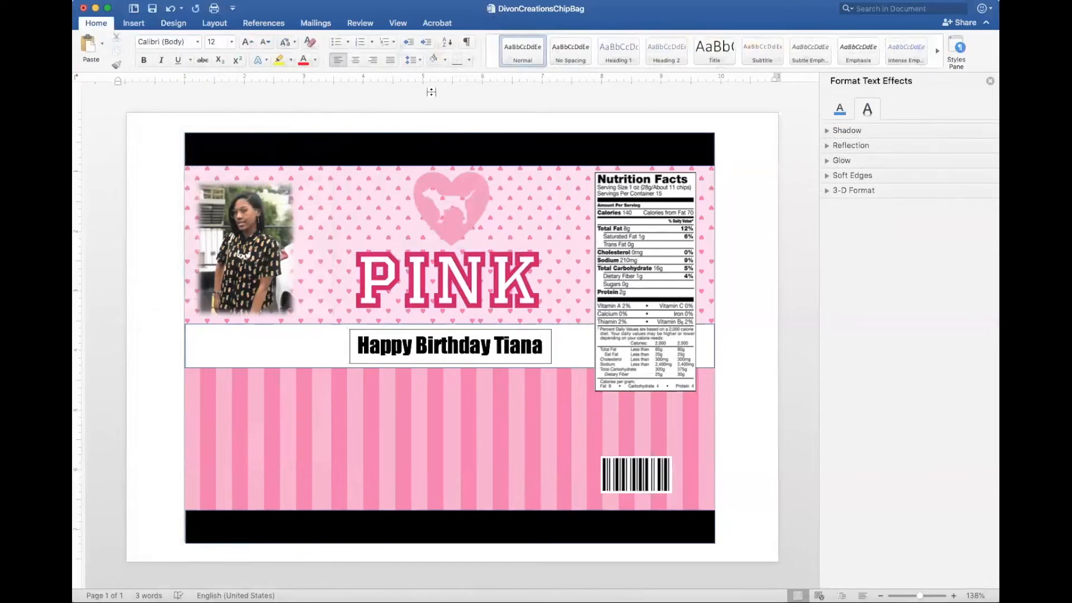
{"action": "left_click", "coordinate": [431, 340]}
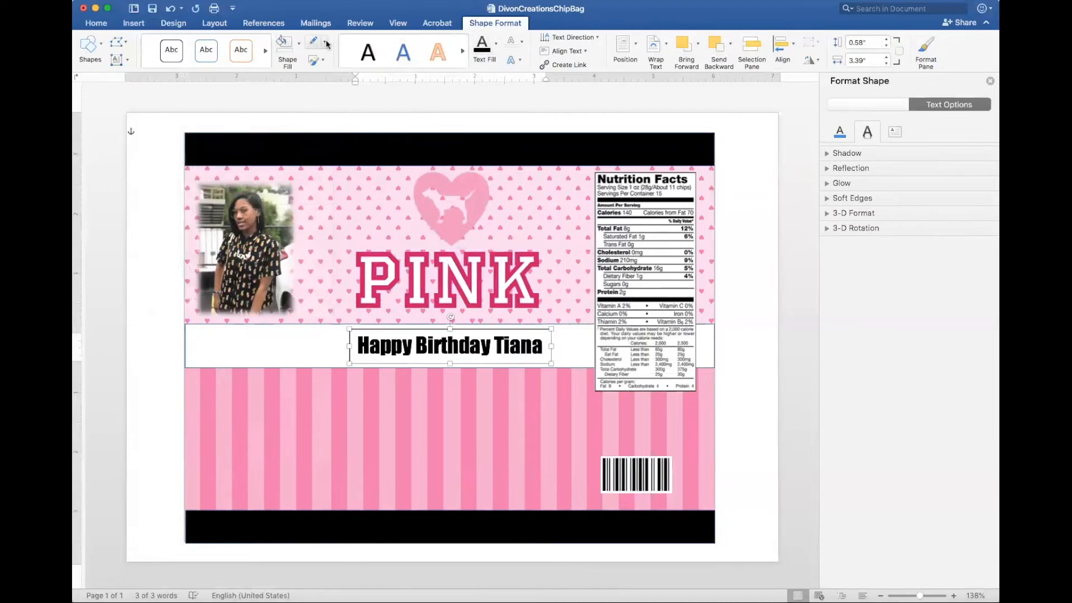
{"action": "left_click", "coordinate": [315, 116]}
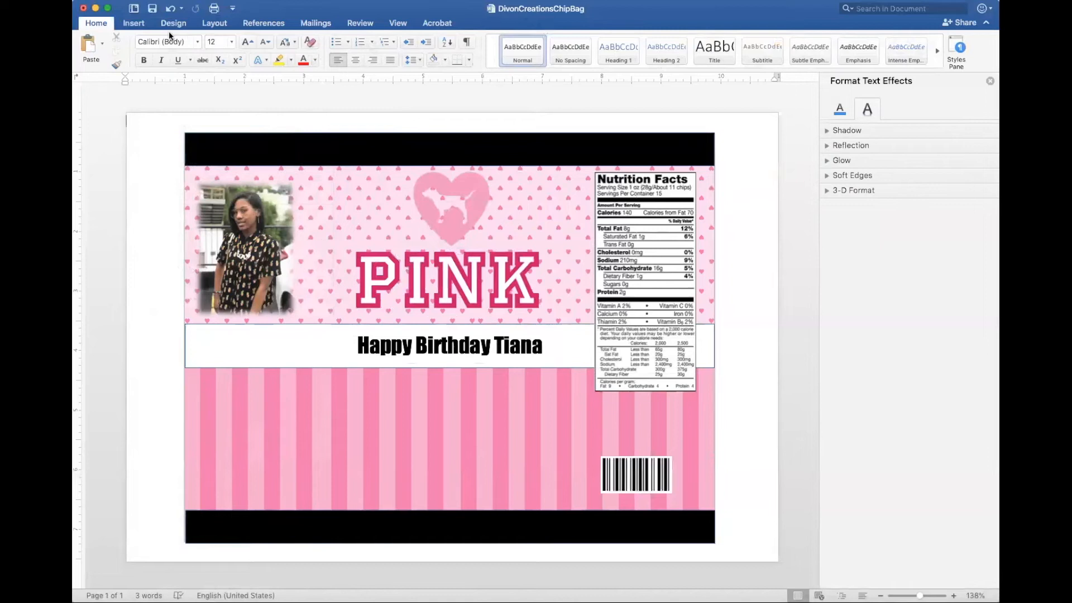
Draw a text box about 1.93" by 2.26" on the striped area below the birthday text and enter 14
{"action": "left_click", "coordinate": [134, 23]}
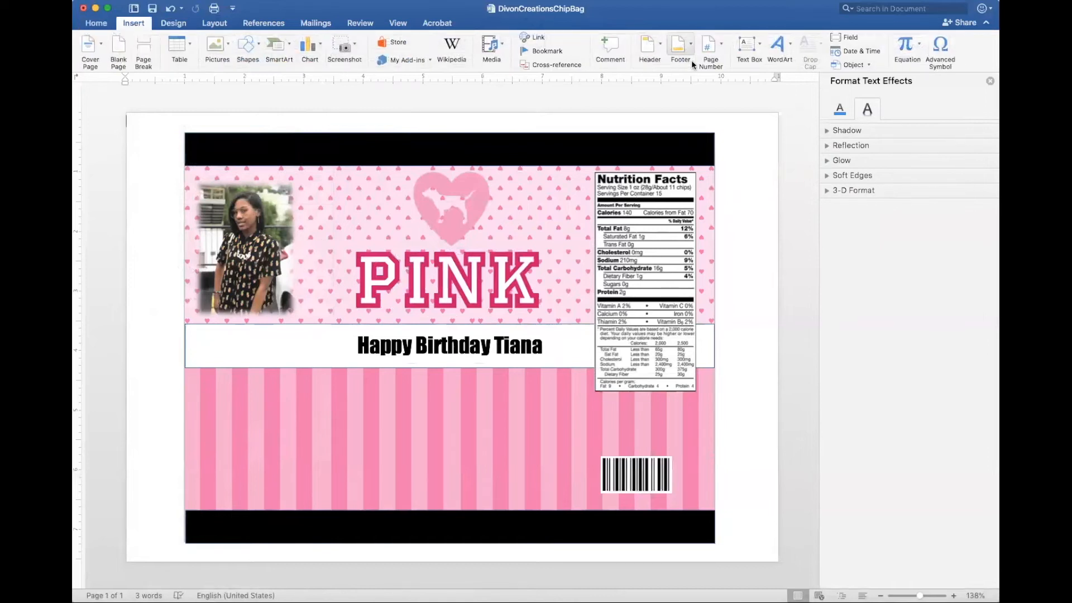
{"action": "left_click", "coordinate": [744, 51]}
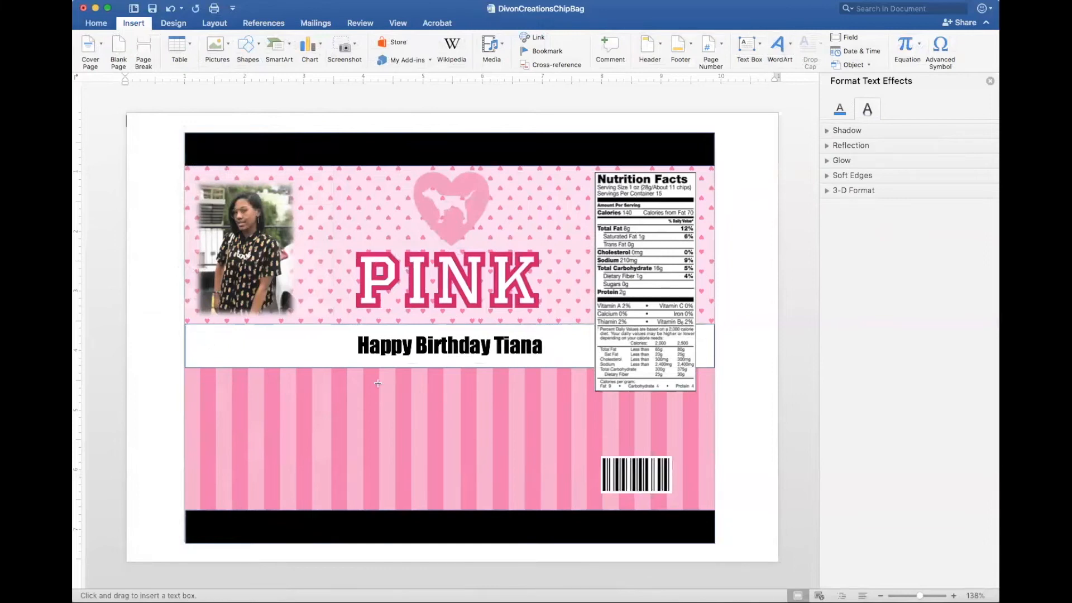
{"action": "left_click_drag", "start_coordinate": [385, 381], "coordinate": [497, 472]}
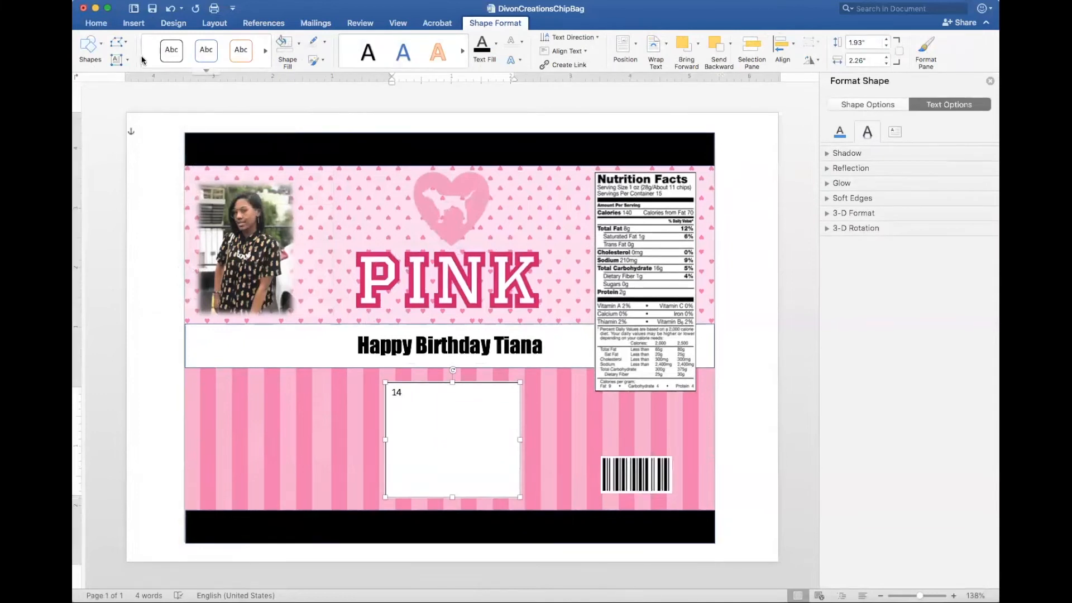
Remove the fill and the outline from the text box containing 14
{"action": "left_click", "coordinate": [300, 43]}
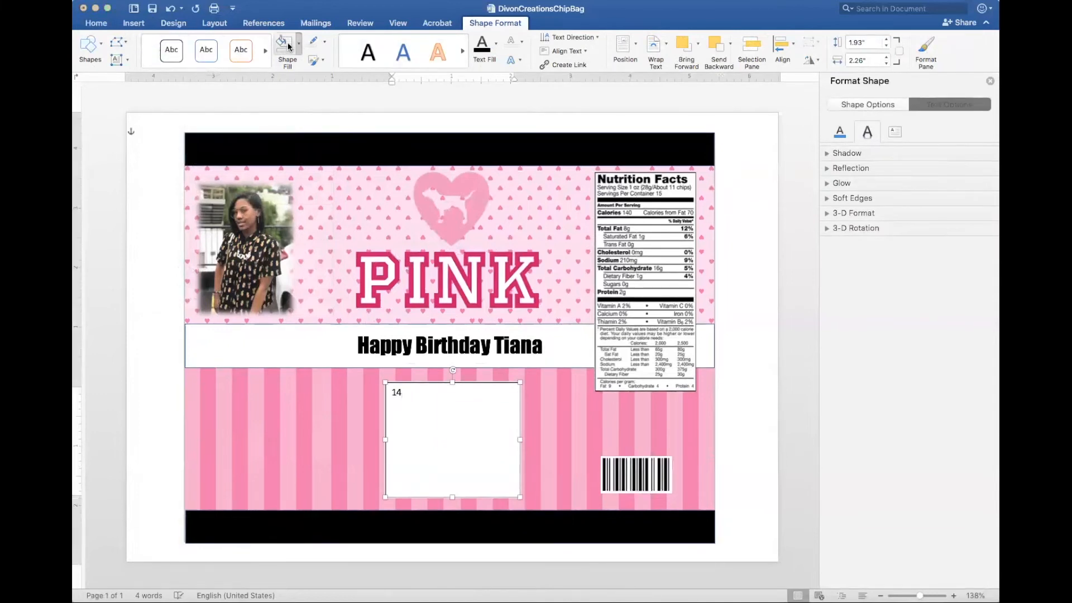
{"action": "left_click", "coordinate": [297, 73]}
{"action": "left_click", "coordinate": [326, 44]}
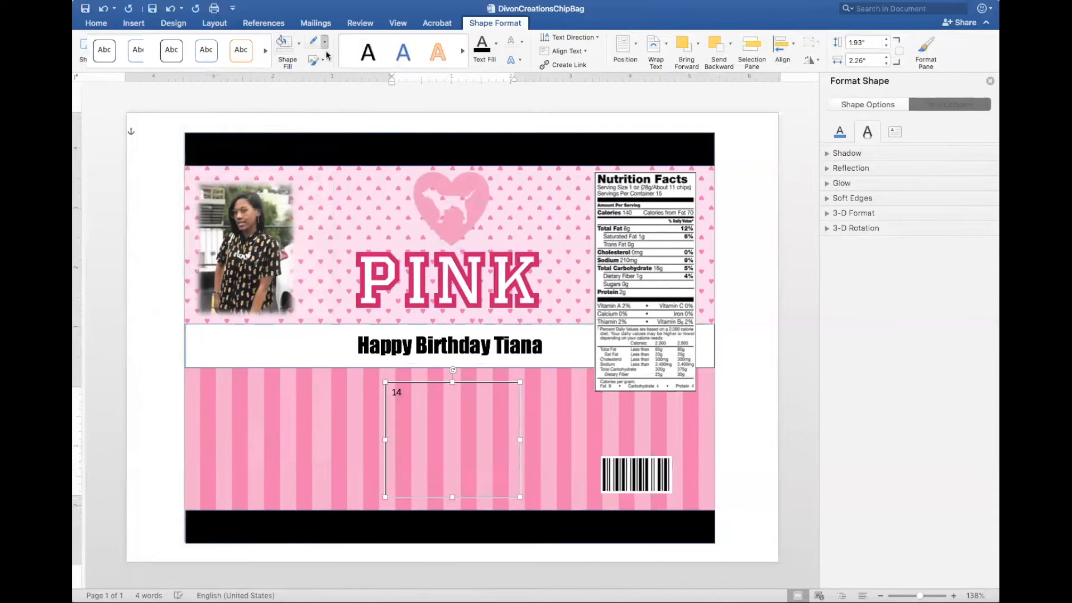
{"action": "left_click", "coordinate": [333, 72]}
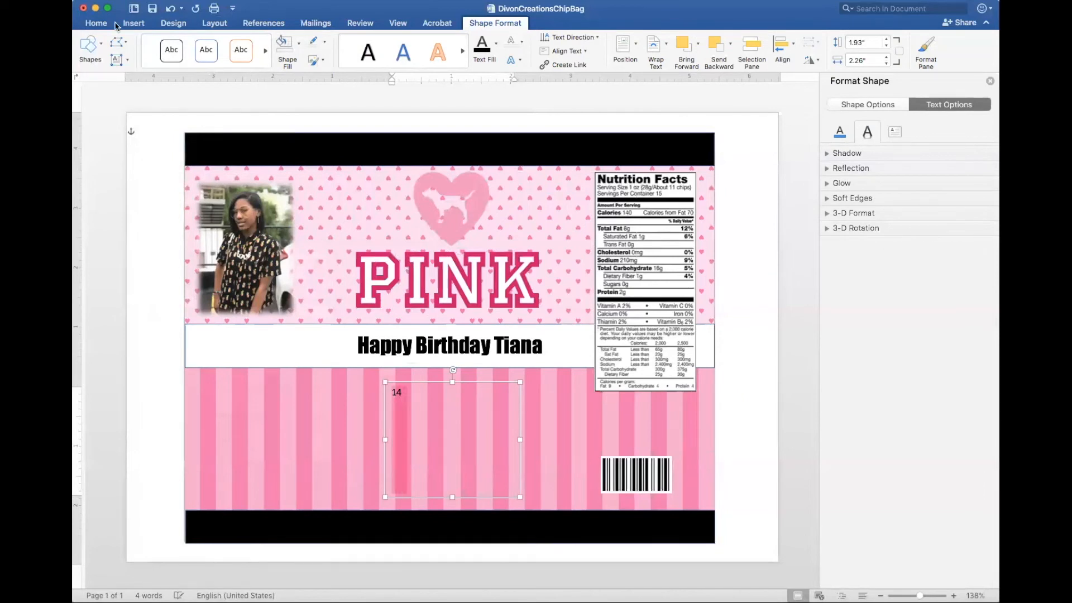
Change the font of the number 14 to Abril Fatface
{"action": "left_click", "coordinate": [96, 23]}
{"action": "left_click", "coordinate": [197, 42]}
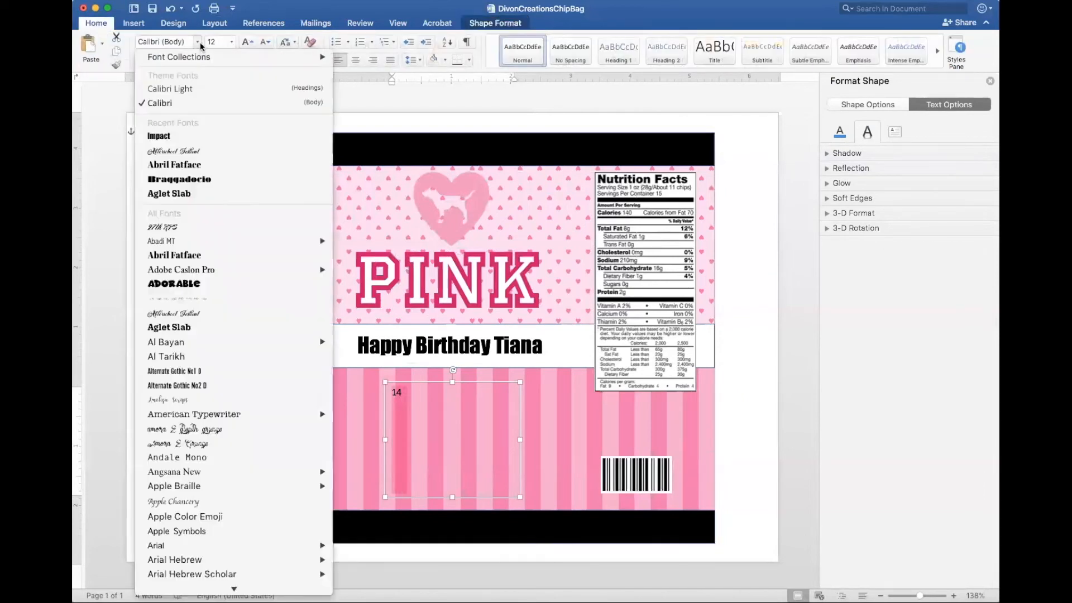
{"action": "left_click", "coordinate": [196, 164]}
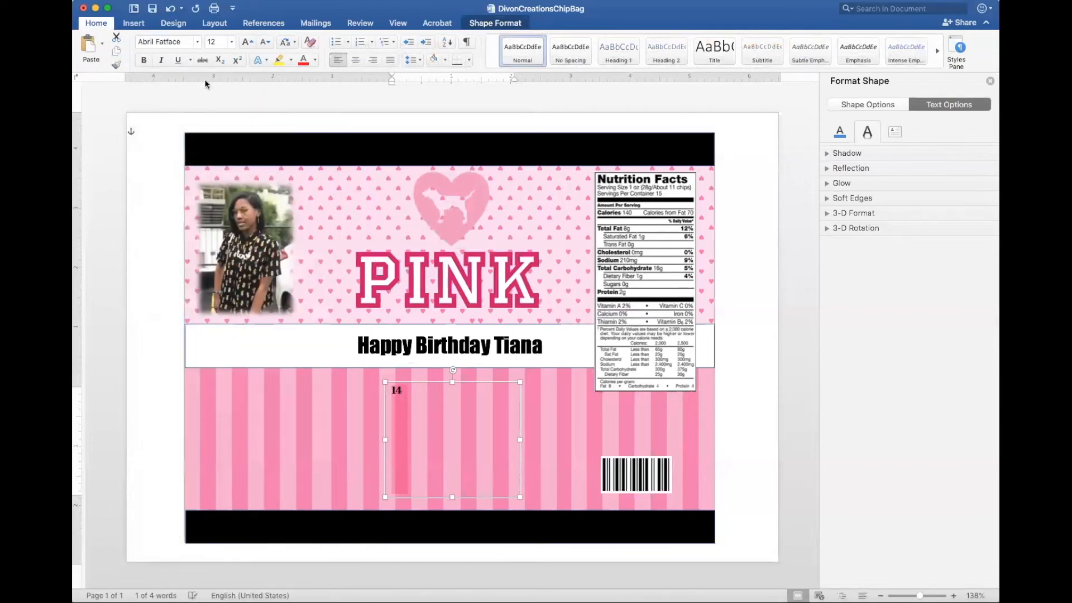
Enlarge the number 14 to 140 points
{"action": "left_click", "coordinate": [246, 42]}
{"action": "left_click", "coordinate": [246, 42]}
{"action": "left_click", "coordinate": [246, 43]}
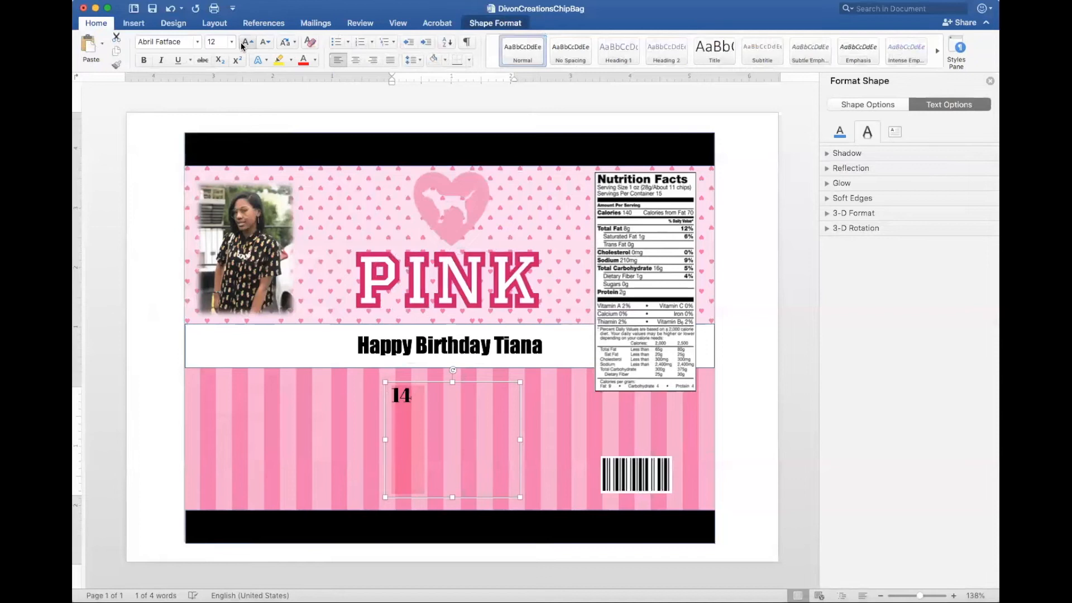
{"action": "left_click", "coordinate": [246, 43]}
{"action": "left_click", "coordinate": [242, 44]}
{"action": "left_click", "coordinate": [243, 44]}
{"action": "left_click", "coordinate": [242, 44]}
{"action": "left_click", "coordinate": [243, 45]}
{"action": "left_click", "coordinate": [242, 44]}
{"action": "left_click", "coordinate": [242, 45]}
{"action": "left_click", "coordinate": [243, 45]}
{"action": "left_click", "coordinate": [242, 45]}
{"action": "left_click", "coordinate": [243, 45]}
{"action": "left_click", "coordinate": [243, 45]}
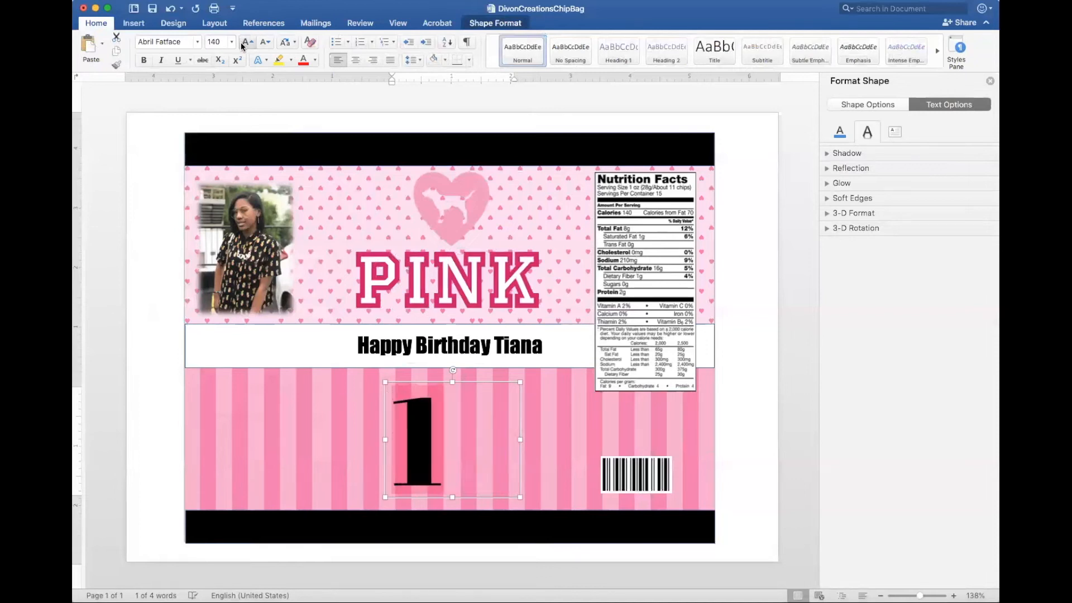
Widen the text box so both digits of 14 fit, centre it under the birthday text, and keep the white band behind that text
{"action": "left_click_drag", "start_coordinate": [518, 440], "coordinate": [484, 436]}
{"action": "left_click_drag", "start_coordinate": [565, 356], "coordinate": [566, 290]}
{"action": "left_click_drag", "start_coordinate": [485, 444], "coordinate": [501, 444]}
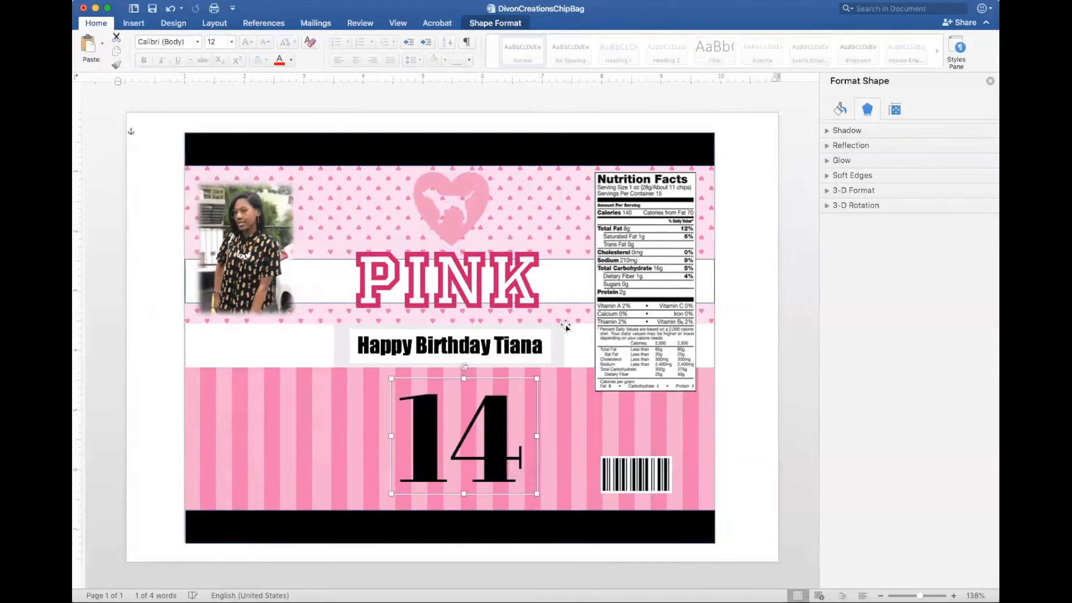
{"action": "left_click_drag", "start_coordinate": [557, 282], "coordinate": [559, 347]}
{"action": "left_click_drag", "start_coordinate": [491, 453], "coordinate": [480, 451]}
{"action": "left_click", "coordinate": [135, 321]}
Insert the QR code picture, float it over the design, and shrink it into the lower-left corner of the striped area
{"action": "left_click", "coordinate": [135, 27]}
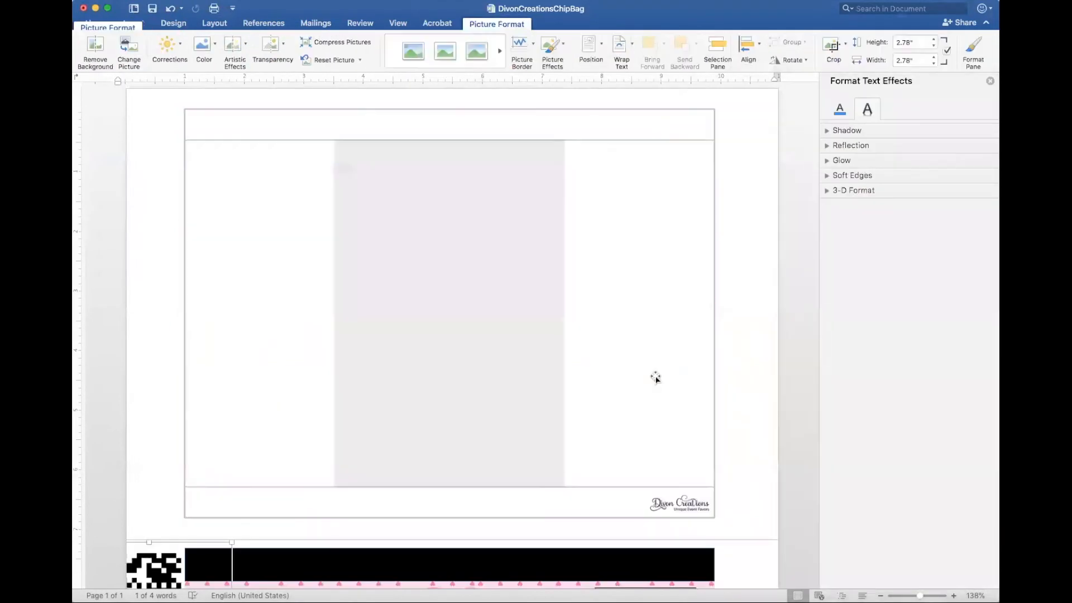
{"action": "scroll", "coordinate": [655, 375], "scroll_direction": "down", "scroll_amount": 7}
{"action": "right_click", "coordinate": [148, 259]}
{"action": "mouse_move", "coordinate": [191, 417]}
{"action": "left_click", "coordinate": [301, 505]}
{"action": "left_click_drag", "start_coordinate": [159, 211], "coordinate": [293, 437]}
{"action": "left_click_drag", "start_coordinate": [365, 342], "coordinate": [216, 490]}
{"action": "left_click", "coordinate": [239, 506]}
{"action": "left_click", "coordinate": [162, 480]}
Insert the Divon Creations logo picture, float it over the design, and shrink it to fit just above the barcode
{"action": "left_click", "coordinate": [134, 24]}
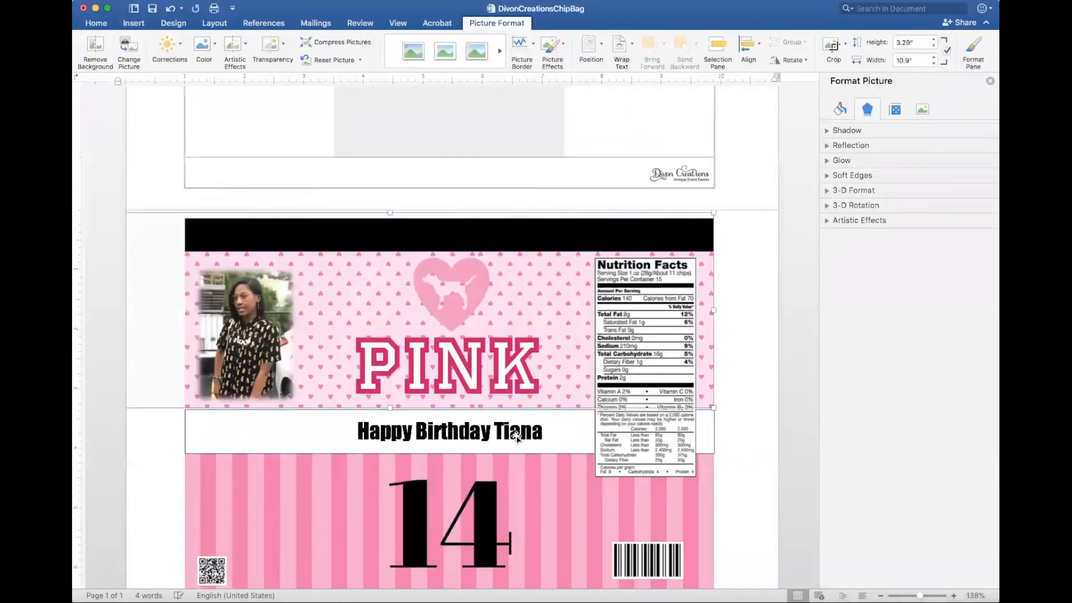
{"action": "scroll", "coordinate": [517, 438], "scroll_direction": "up", "scroll_amount": 1}
{"action": "right_click", "coordinate": [158, 328]}
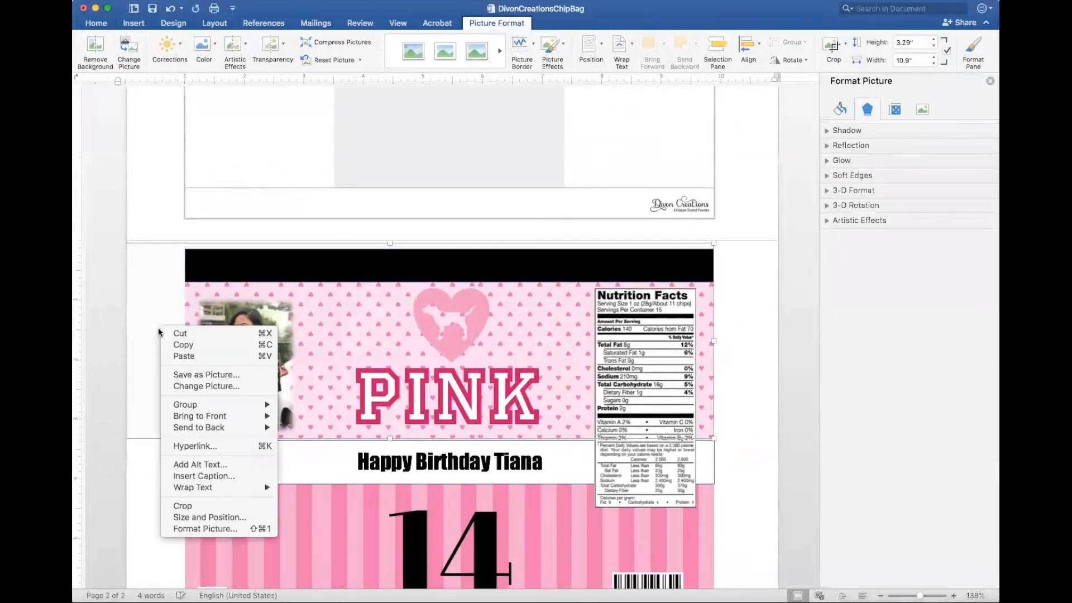
{"action": "mouse_move", "coordinate": [193, 488]}
{"action": "left_click", "coordinate": [320, 507]}
{"action": "left_click_drag", "start_coordinate": [687, 131], "coordinate": [171, 281]}
{"action": "left_click_drag", "start_coordinate": [262, 309], "coordinate": [669, 445]}
{"action": "left_click", "coordinate": [737, 418]}
{"action": "mouse_move", "coordinate": [212, 485]}
{"action": "left_mouse_down"}
{"action": "mouse_move", "coordinate": [654, 413]}
{"action": "mouse_move", "coordinate": [313, 494]}
{"action": "mouse_move", "coordinate": [218, 492]}
{"action": "left_mouse_up"}
{"action": "left_click_drag", "start_coordinate": [197, 535], "coordinate": [458, 545]}
{"action": "left_click", "coordinate": [455, 541]}
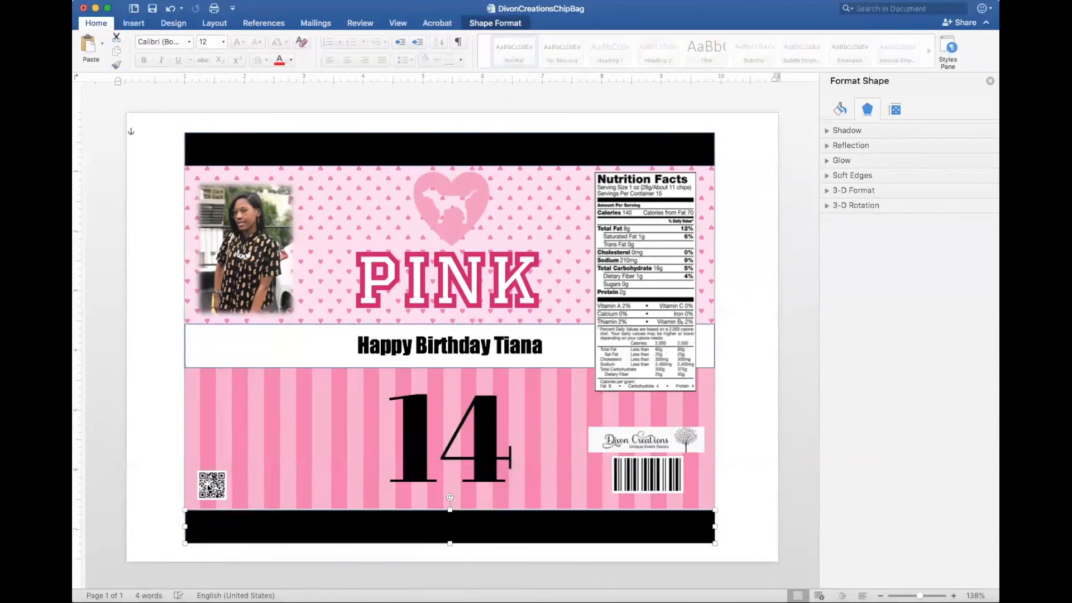
{"action": "left_click", "coordinate": [208, 489]}
{"action": "left_click", "coordinate": [705, 111]}
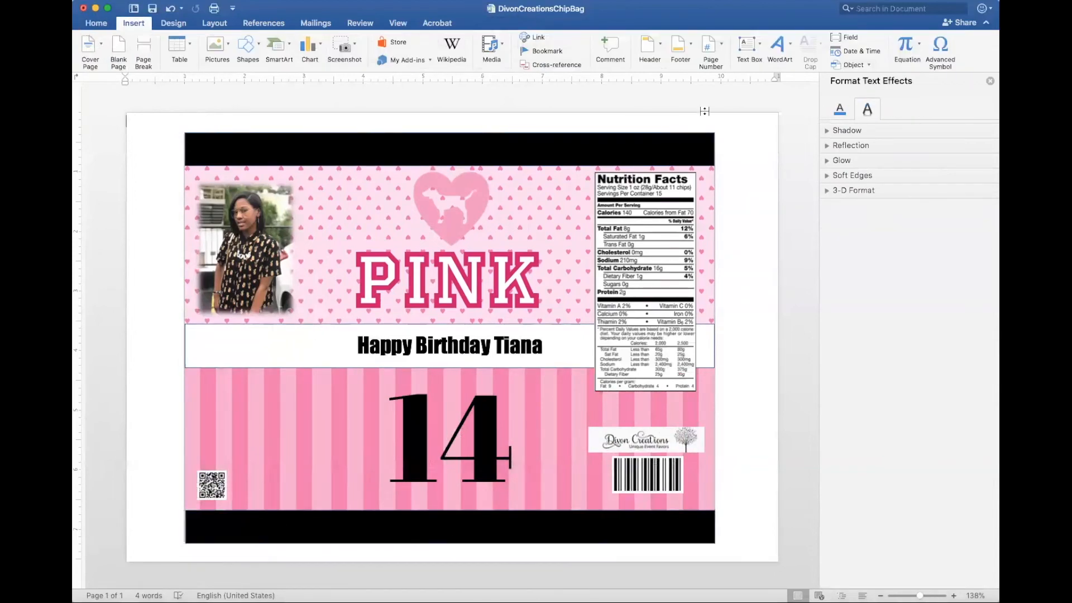
Draw a text box about 1.03" by 1.95" above the QR code and enter "Thank You for coming to my party Love" with the first name
{"action": "left_click", "coordinate": [748, 48]}
{"action": "left_click_drag", "start_coordinate": [194, 388], "coordinate": [311, 449]}
{"action": "type", "text": "Thank "}
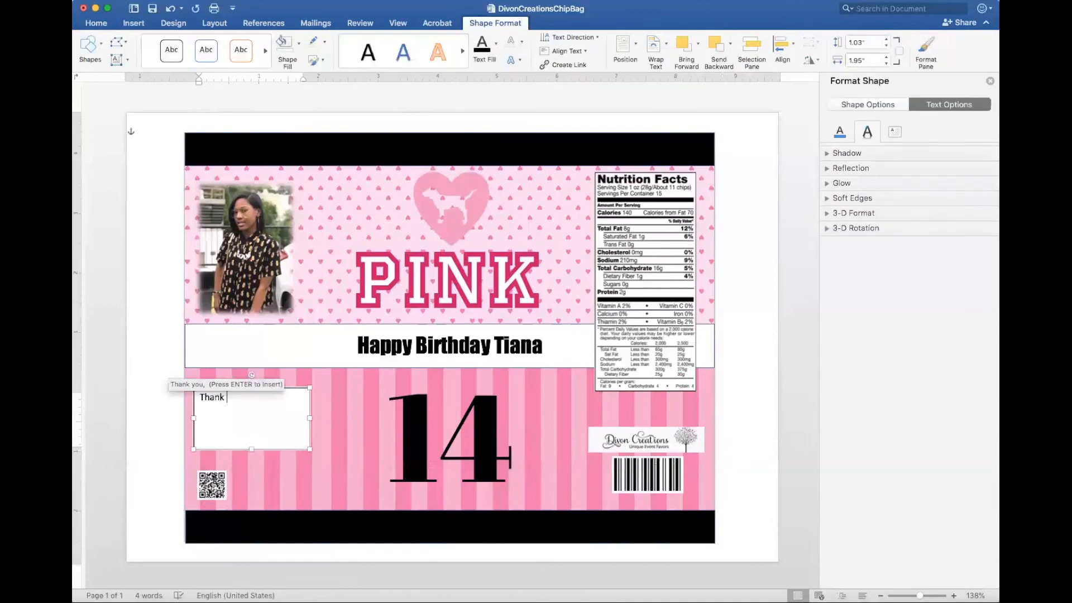
{"action": "type", "text": "You for Coming  to MY Party."}
{"action": "key", "text": "Return"}
{"action": "type", "text": "My party"}
{"action": "key", "text": "BackSpace"}
{"action": "type", "text": "m"}
{"action": "type", "text": " Love Tiana"}
{"action": "type", "text": "c"}
Change the font of the whole thank-you message to Atlantis Heart
{"action": "left_click", "coordinate": [96, 23]}
{"action": "left_click", "coordinate": [197, 42]}
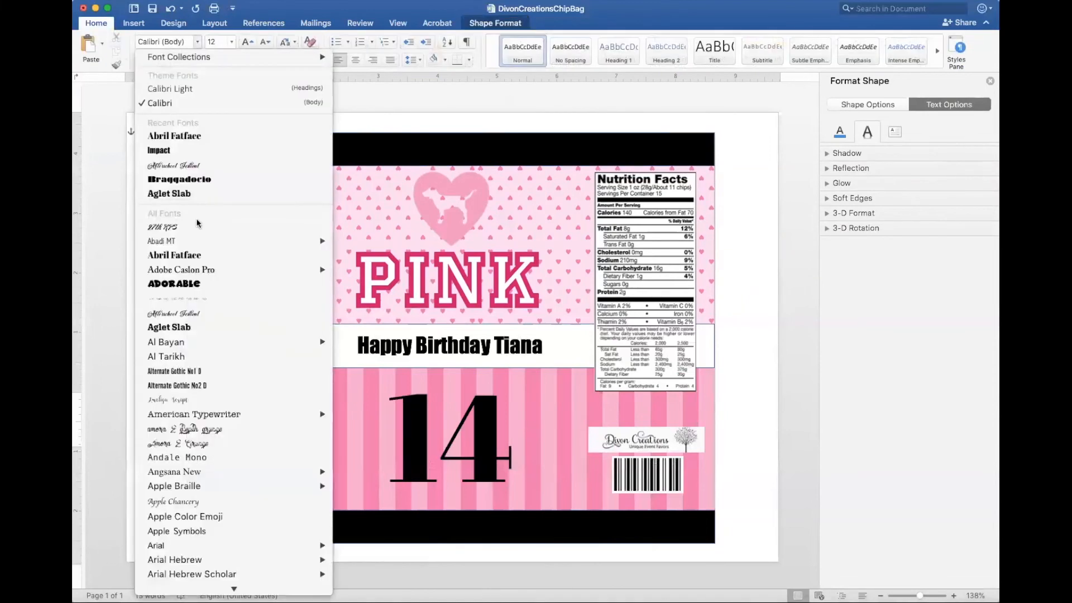
{"action": "left_click", "coordinate": [192, 316]}
{"action": "key", "text": "ctrl+a"}
{"action": "left_click", "coordinate": [197, 42]}
{"action": "left_click", "coordinate": [175, 410]}
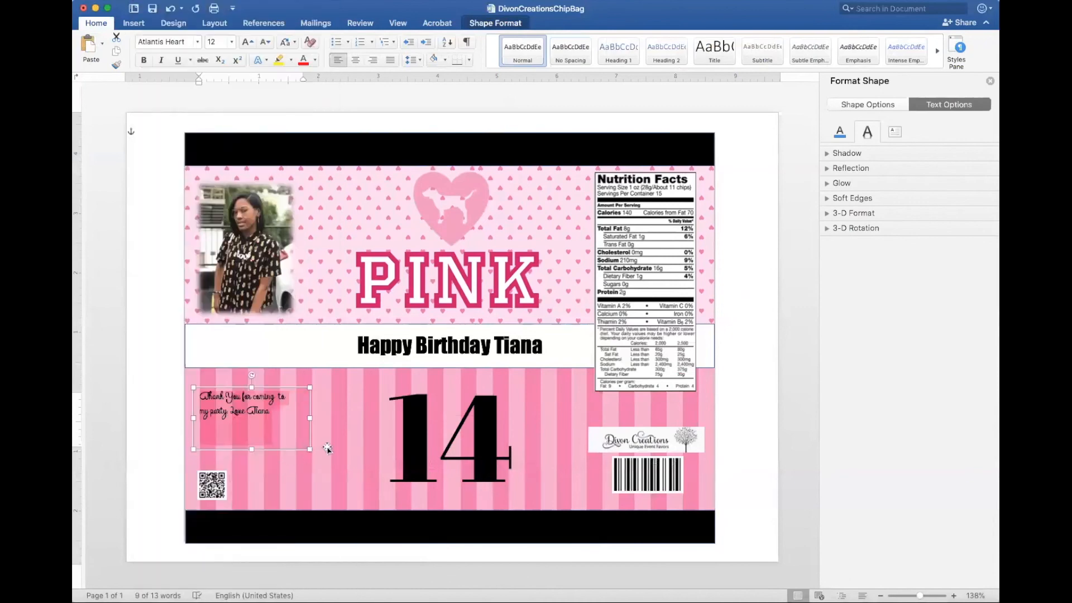
Enlarge the thank-you message by two size increments, centre its lines, and fit its text box into the space above the QR code
{"action": "left_click", "coordinate": [248, 42]}
{"action": "left_click", "coordinate": [248, 41]}
{"action": "left_click", "coordinate": [355, 60]}
{"action": "left_click", "coordinate": [251, 440]}
{"action": "left_click_drag", "start_coordinate": [251, 439], "coordinate": [243, 460]}
{"action": "left_click", "coordinate": [354, 410]}
{"action": "left_click", "coordinate": [810, 292]}
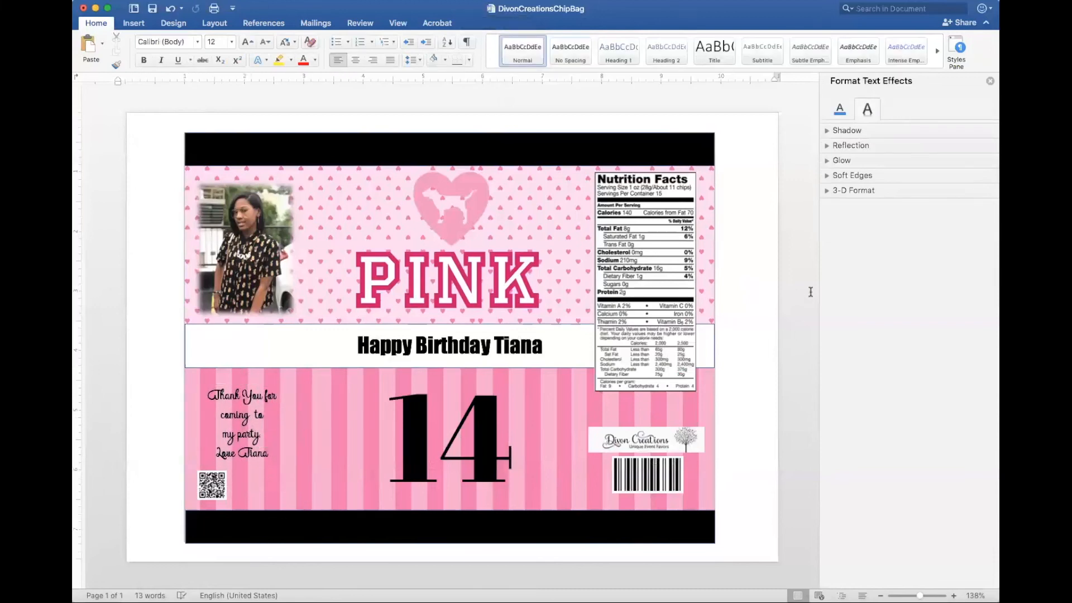
Open the print settings for the wrapper and bring up the choice of printers
{"action": "left_click", "coordinate": [213, 8]}
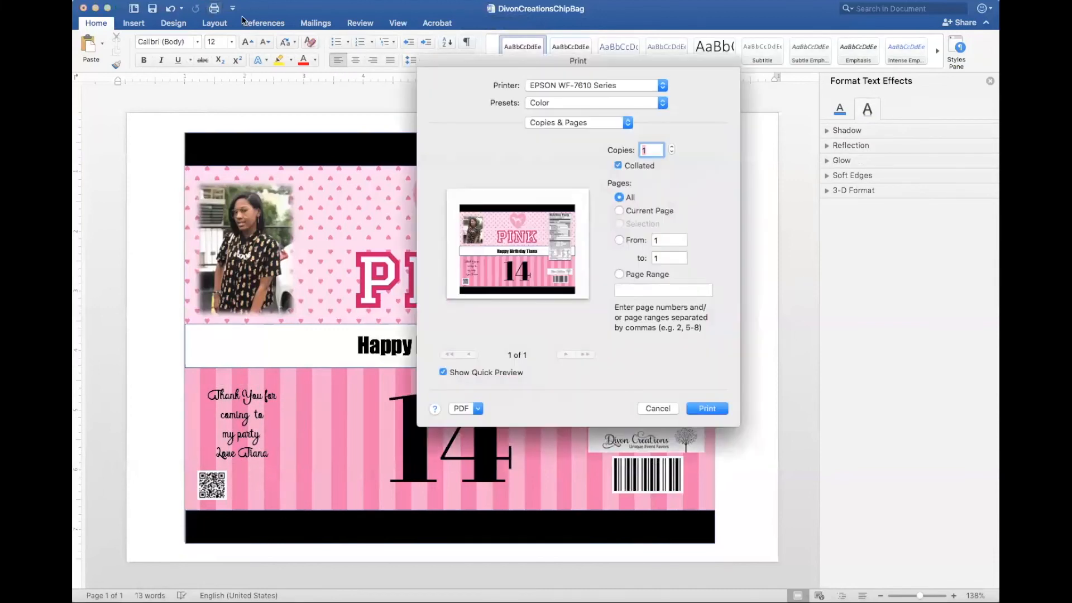
{"action": "left_click", "coordinate": [665, 88]}
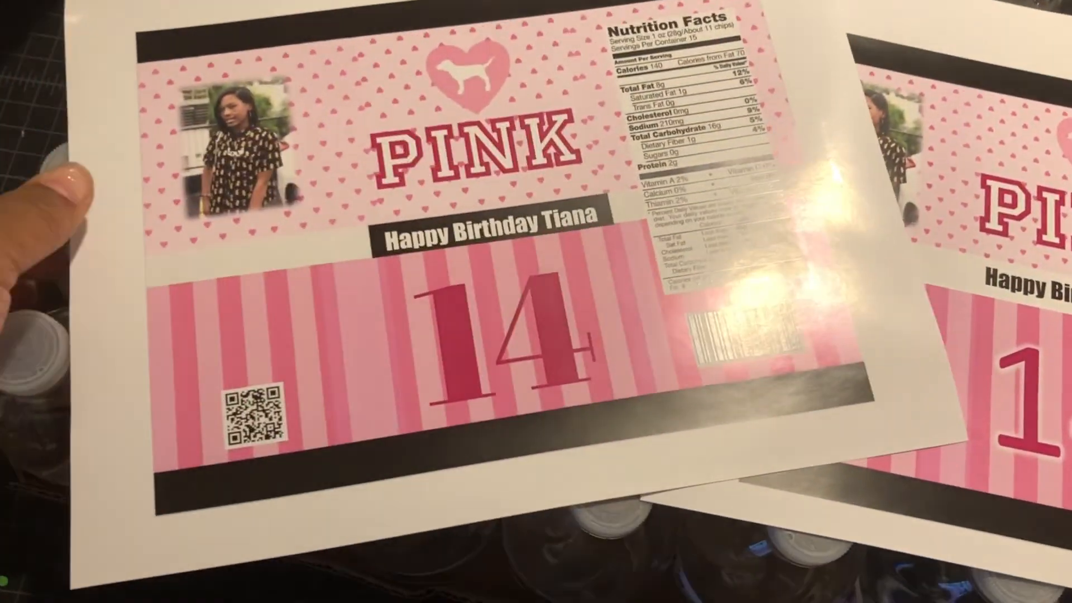